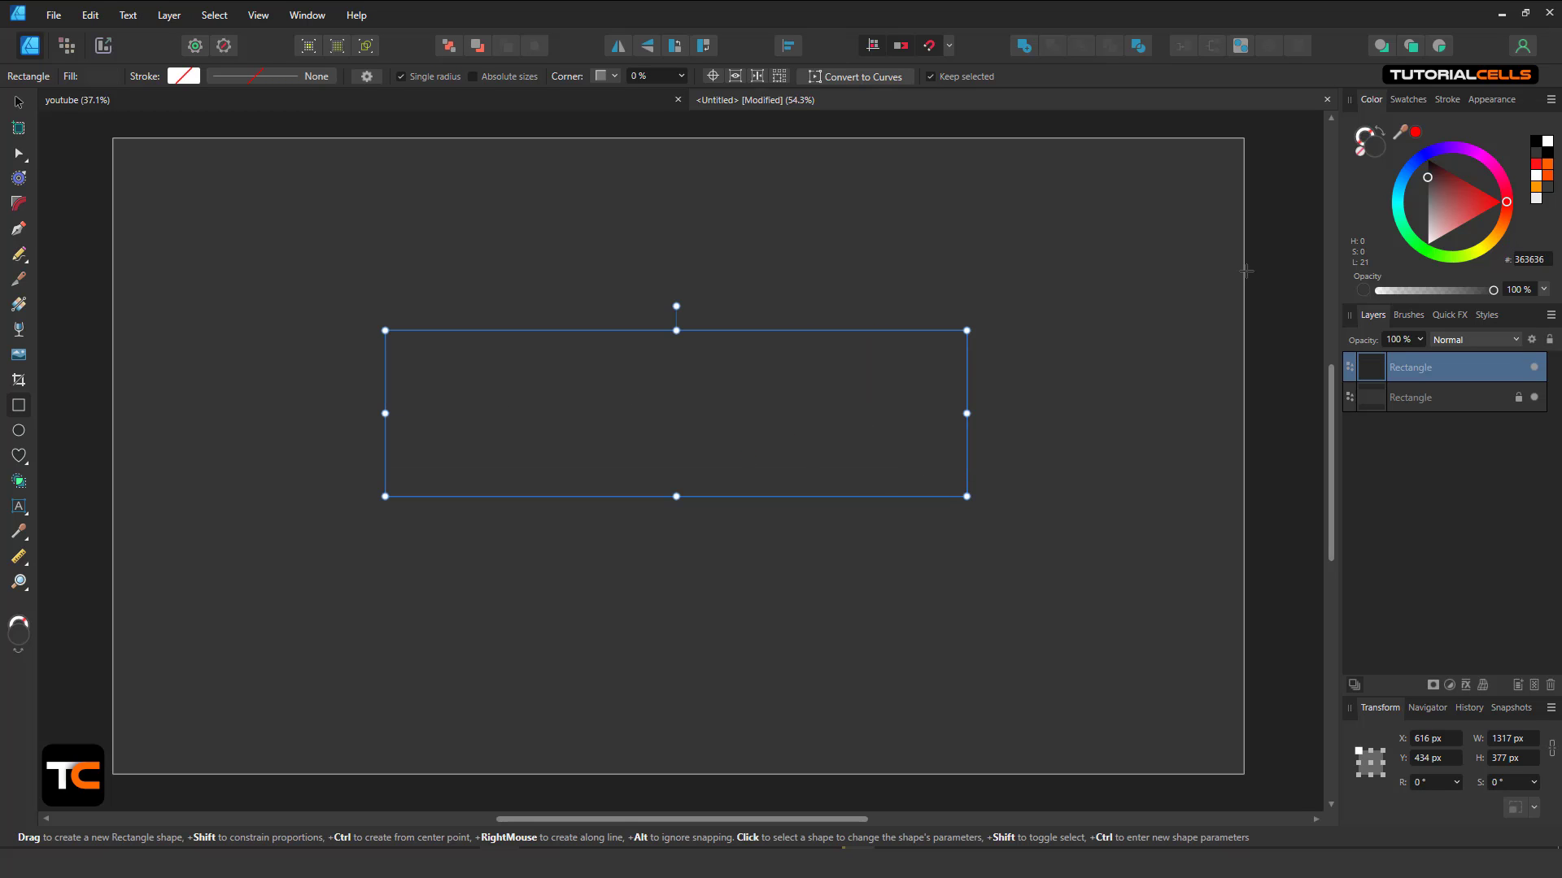
Recolour the wide rectangle to grey 626262 and draw a 181 px orange square inside its left end
{"action": "left_click_drag", "start_coordinate": [1424, 217], "coordinate": [1419, 195]}
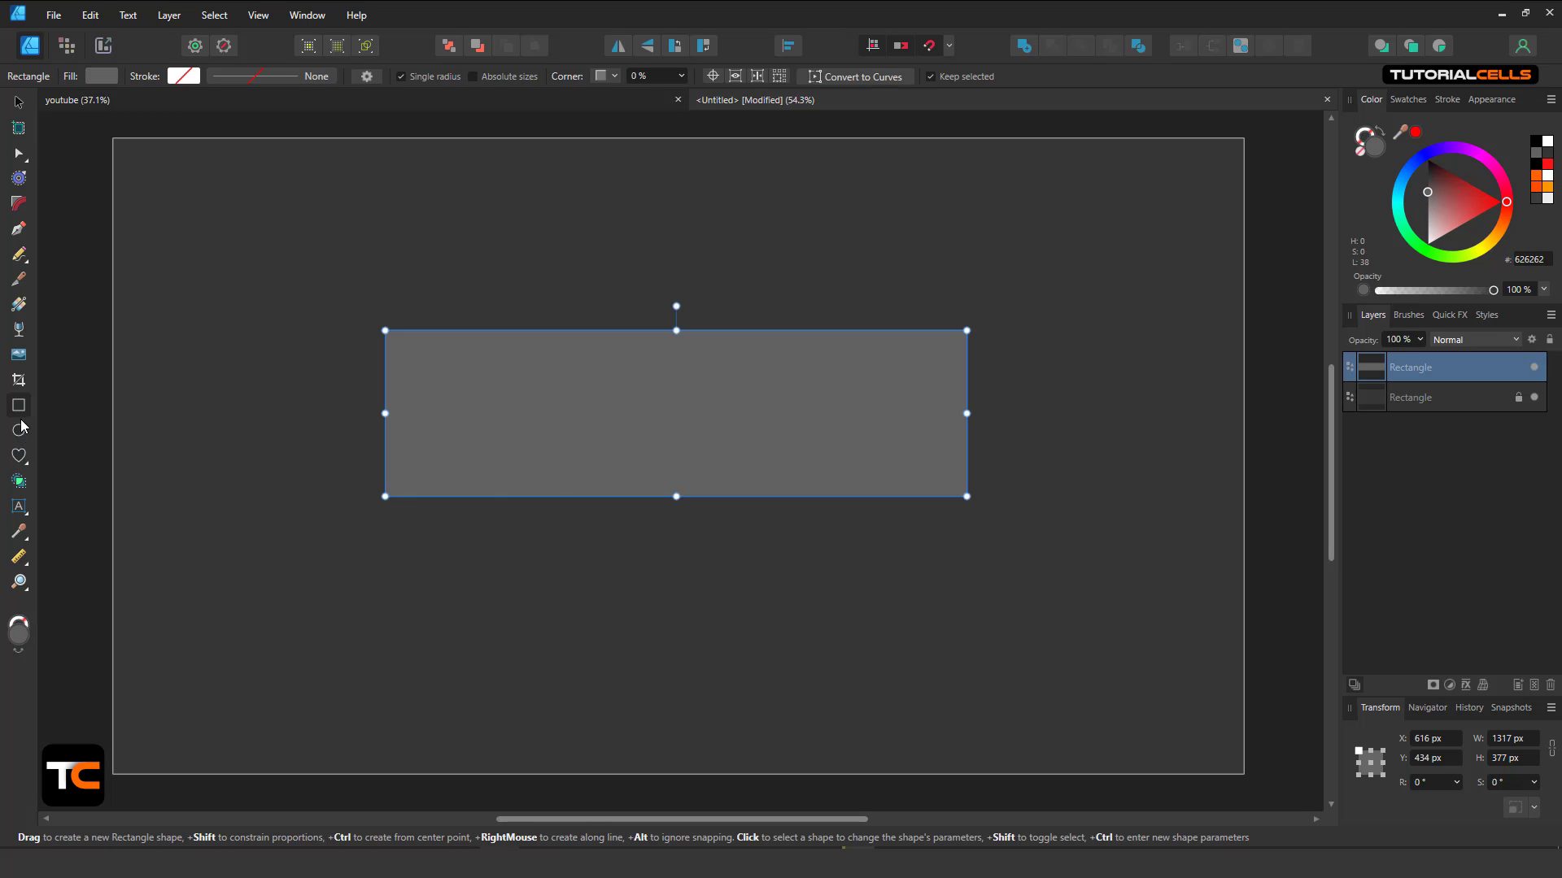
{"action": "left_click_drag", "start_coordinate": [428, 376], "coordinate": [521, 439]}
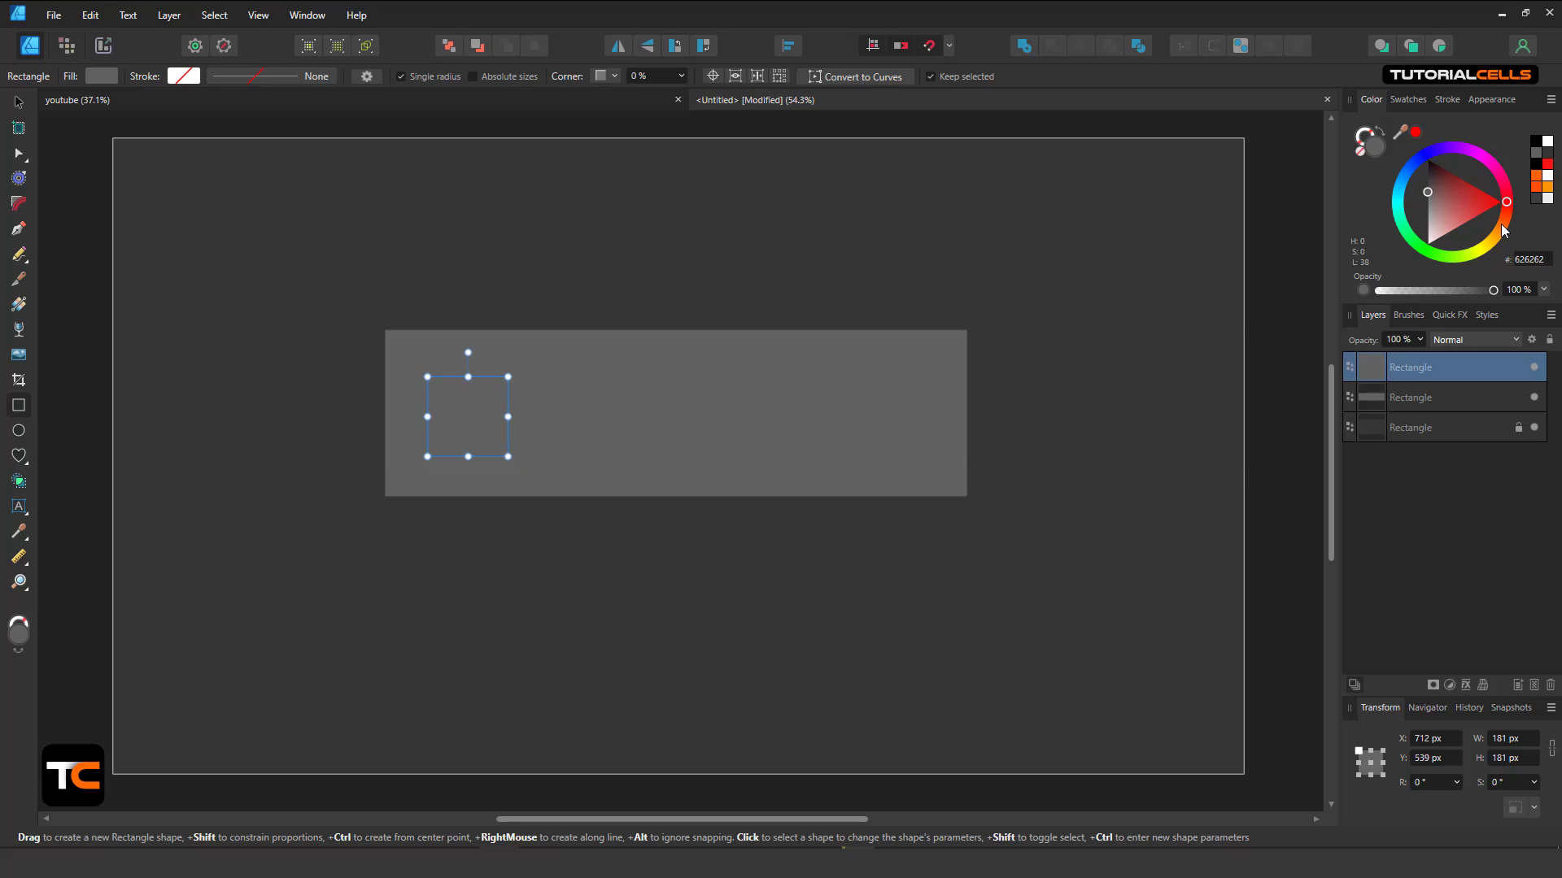
{"action": "left_click", "coordinate": [1501, 222]}
Duplicate the orange square twice, placing one copy near the middle and one near the right end of the grey rectangle
{"action": "left_click", "coordinate": [18, 101]}
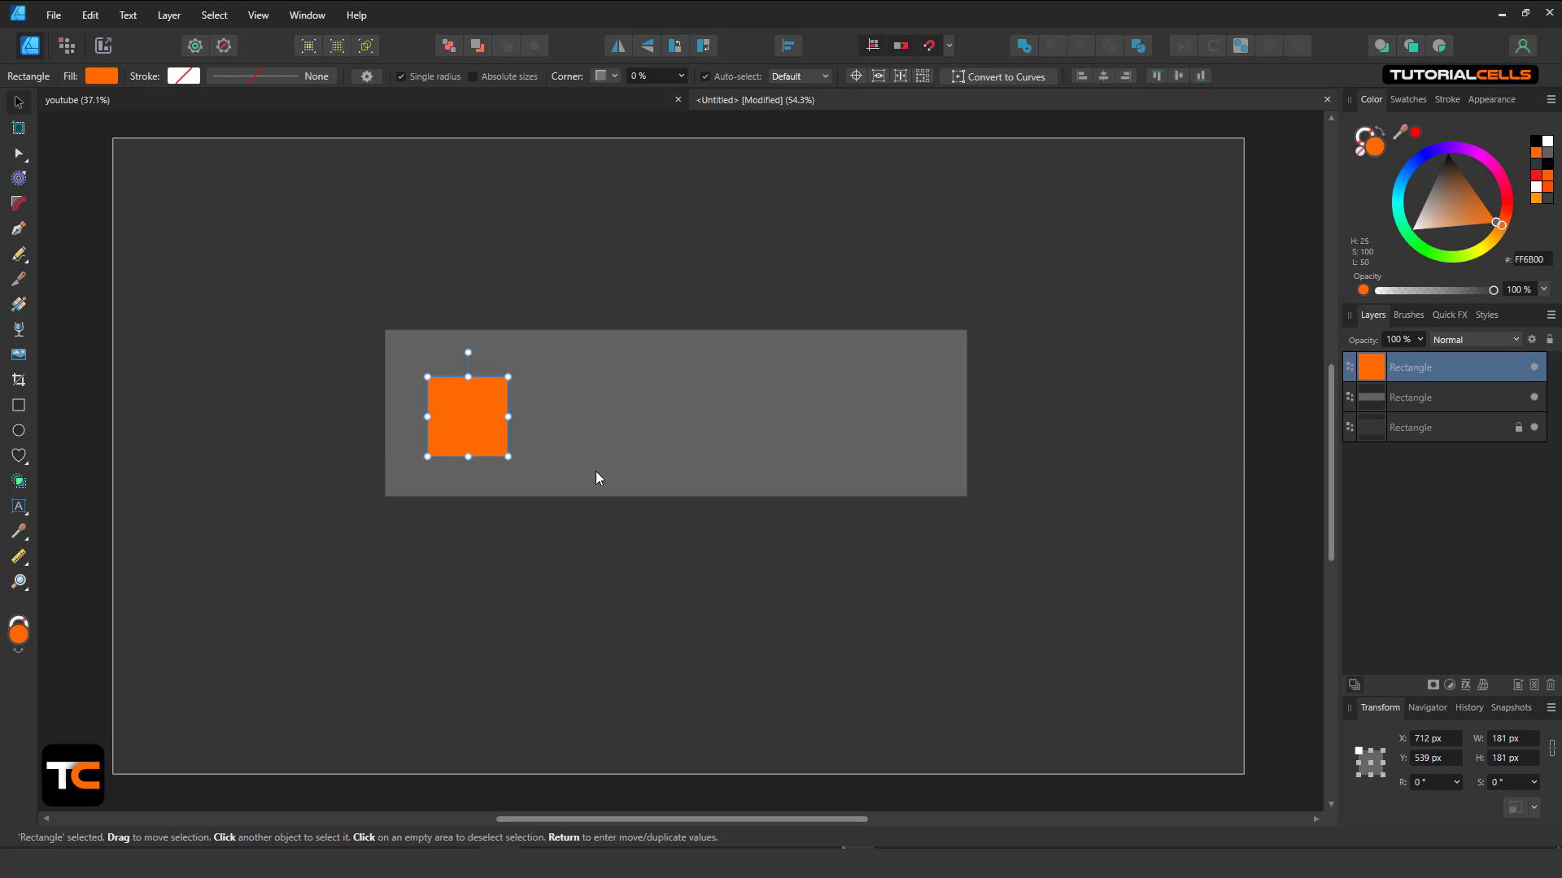
{"action": "left_click_drag", "start_coordinate": [491, 401], "coordinate": [855, 408]}
{"action": "left_click_drag", "start_coordinate": [627, 436], "coordinate": [678, 435]}
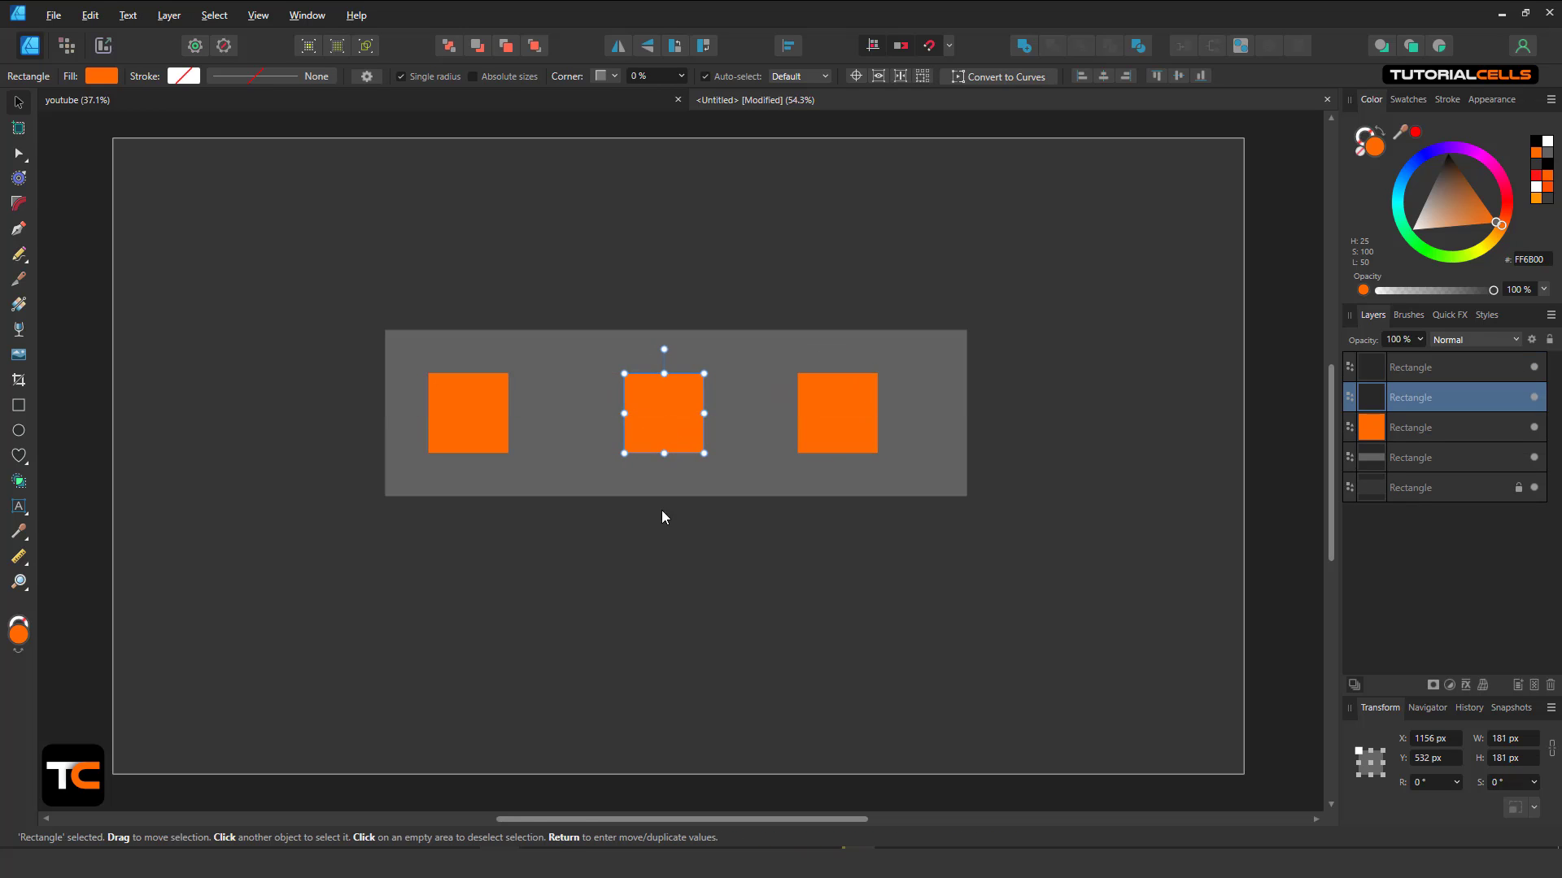
Nest the three orange squares inside the grey rectangle's layer and expand that layer
{"action": "left_click", "coordinate": [1394, 374]}
{"action": "left_click", "coordinate": [1402, 428], "text": "shift"}
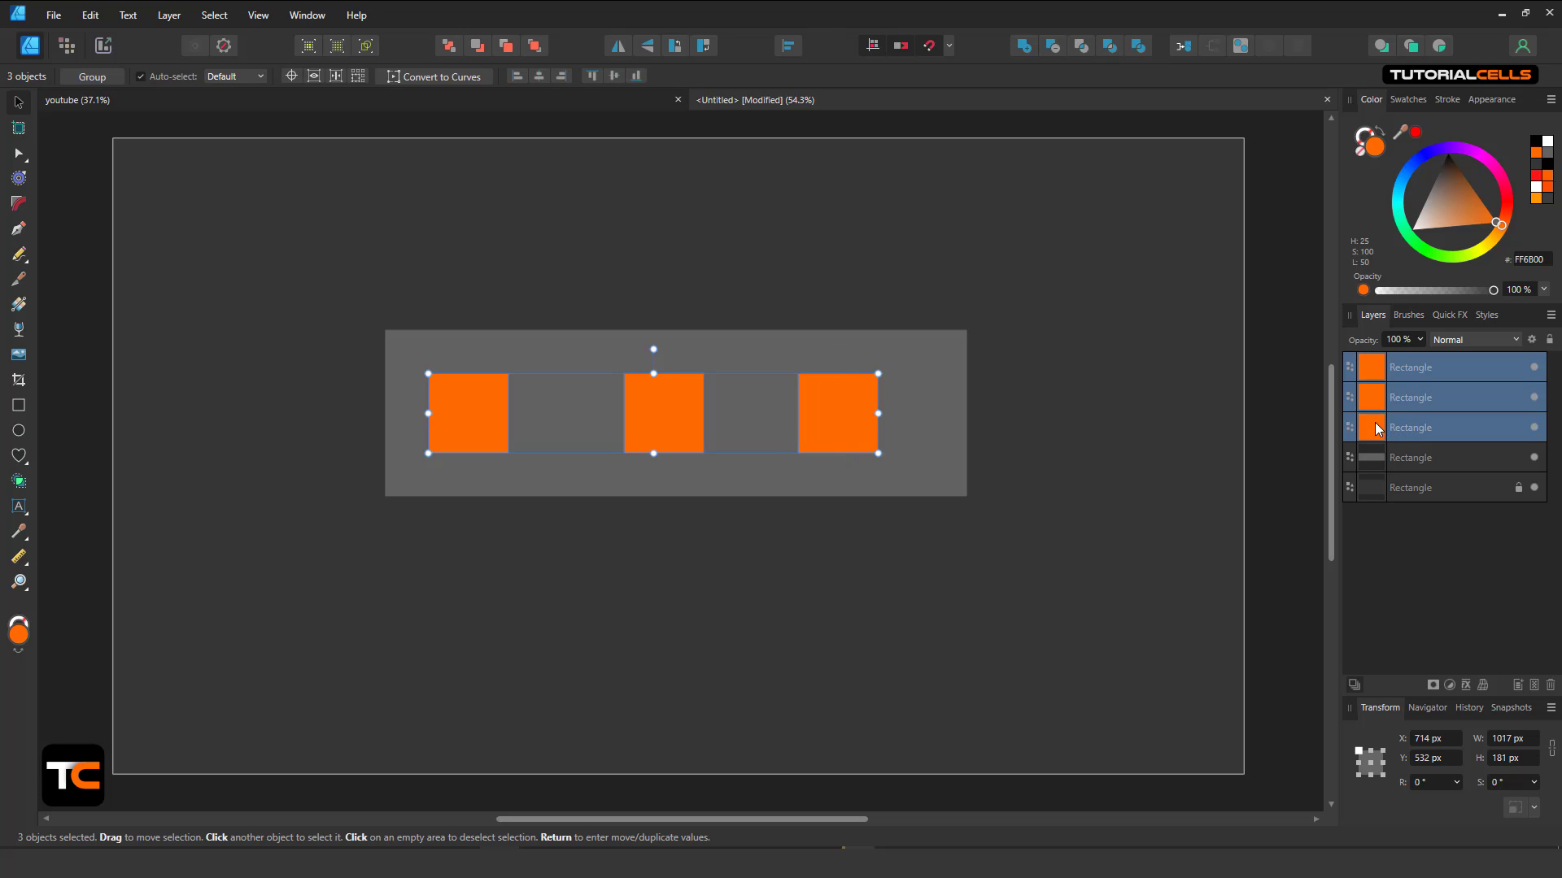
{"action": "left_click_drag", "start_coordinate": [1385, 430], "coordinate": [1401, 456]}
{"action": "left_click", "coordinate": [1351, 374]}
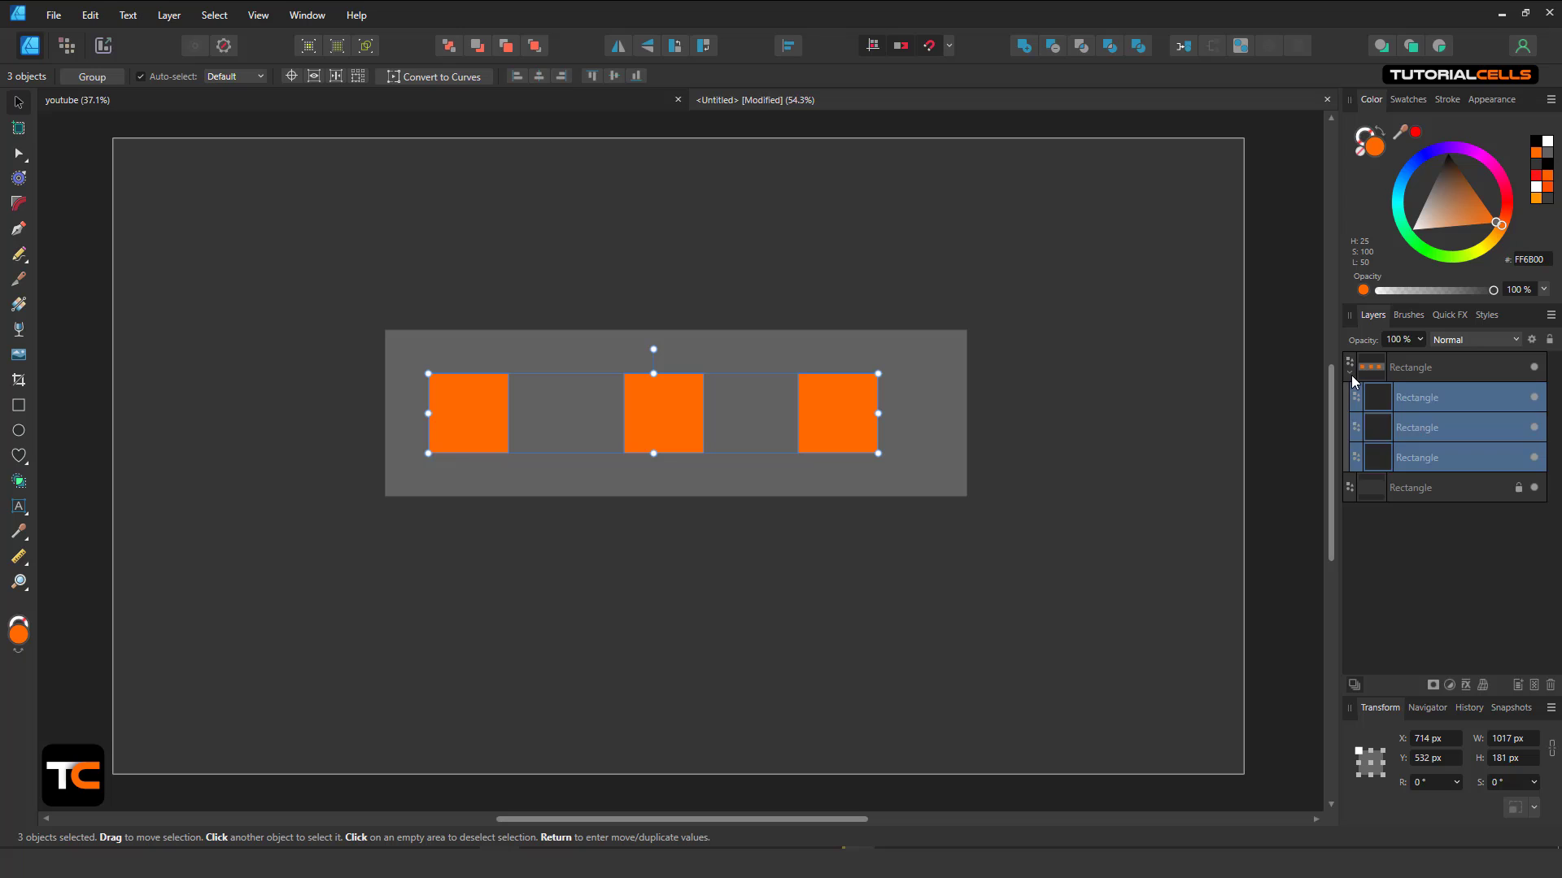
Try moving and resizing the grey container rectangle to test how its nested squares respond, undoing the resizes
{"action": "left_click", "coordinate": [948, 383]}
{"action": "left_click_drag", "start_coordinate": [947, 386], "coordinate": [960, 297]}
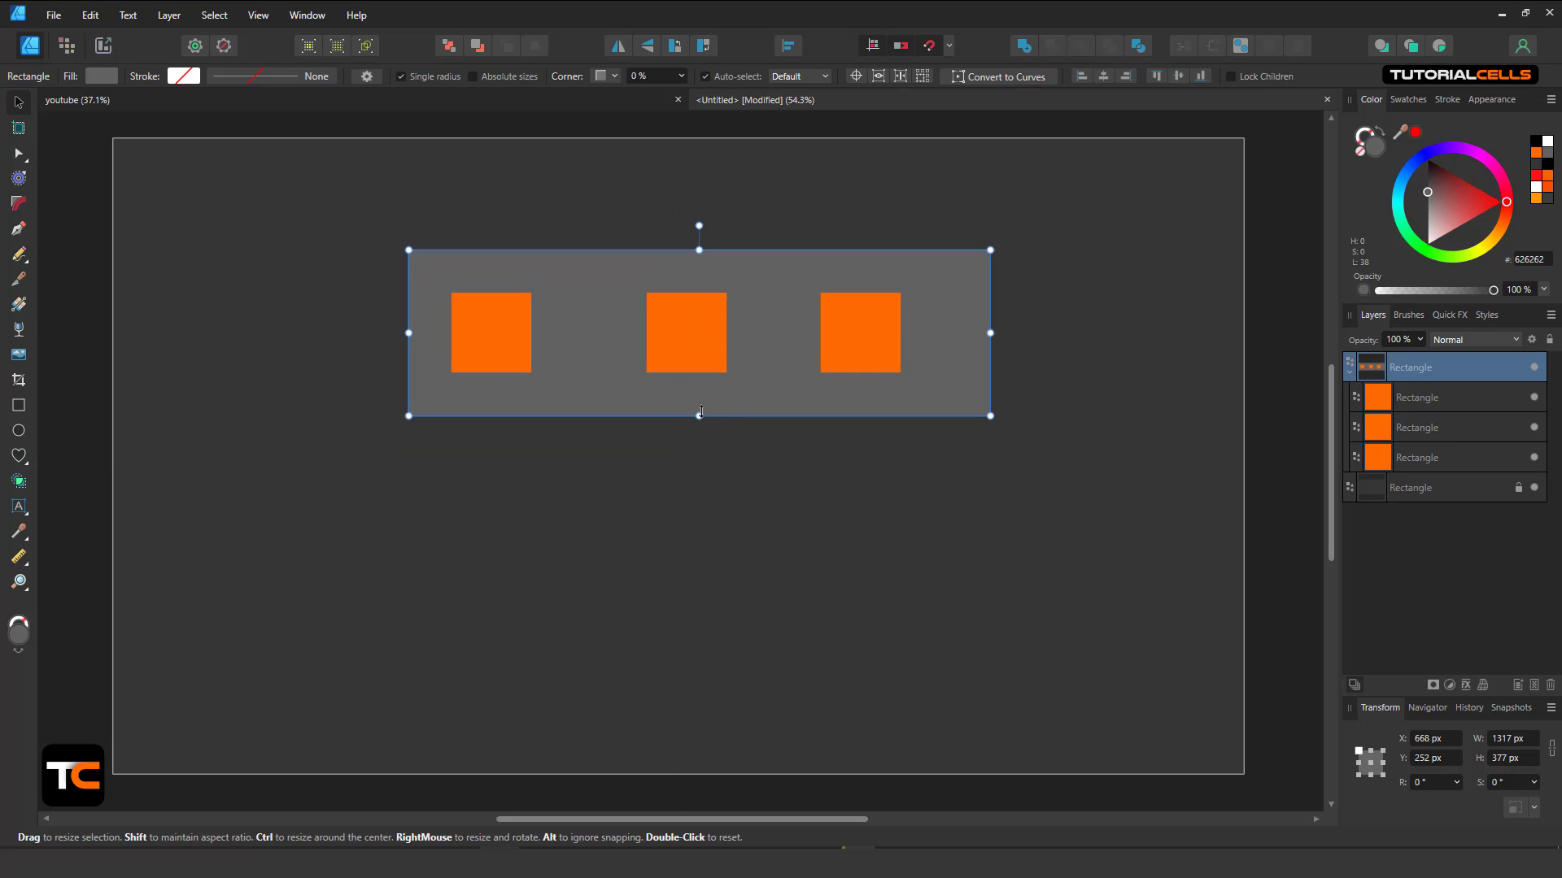
{"action": "left_click_drag", "start_coordinate": [701, 412], "coordinate": [736, 395]}
{"action": "key", "text": "ctrl+z"}
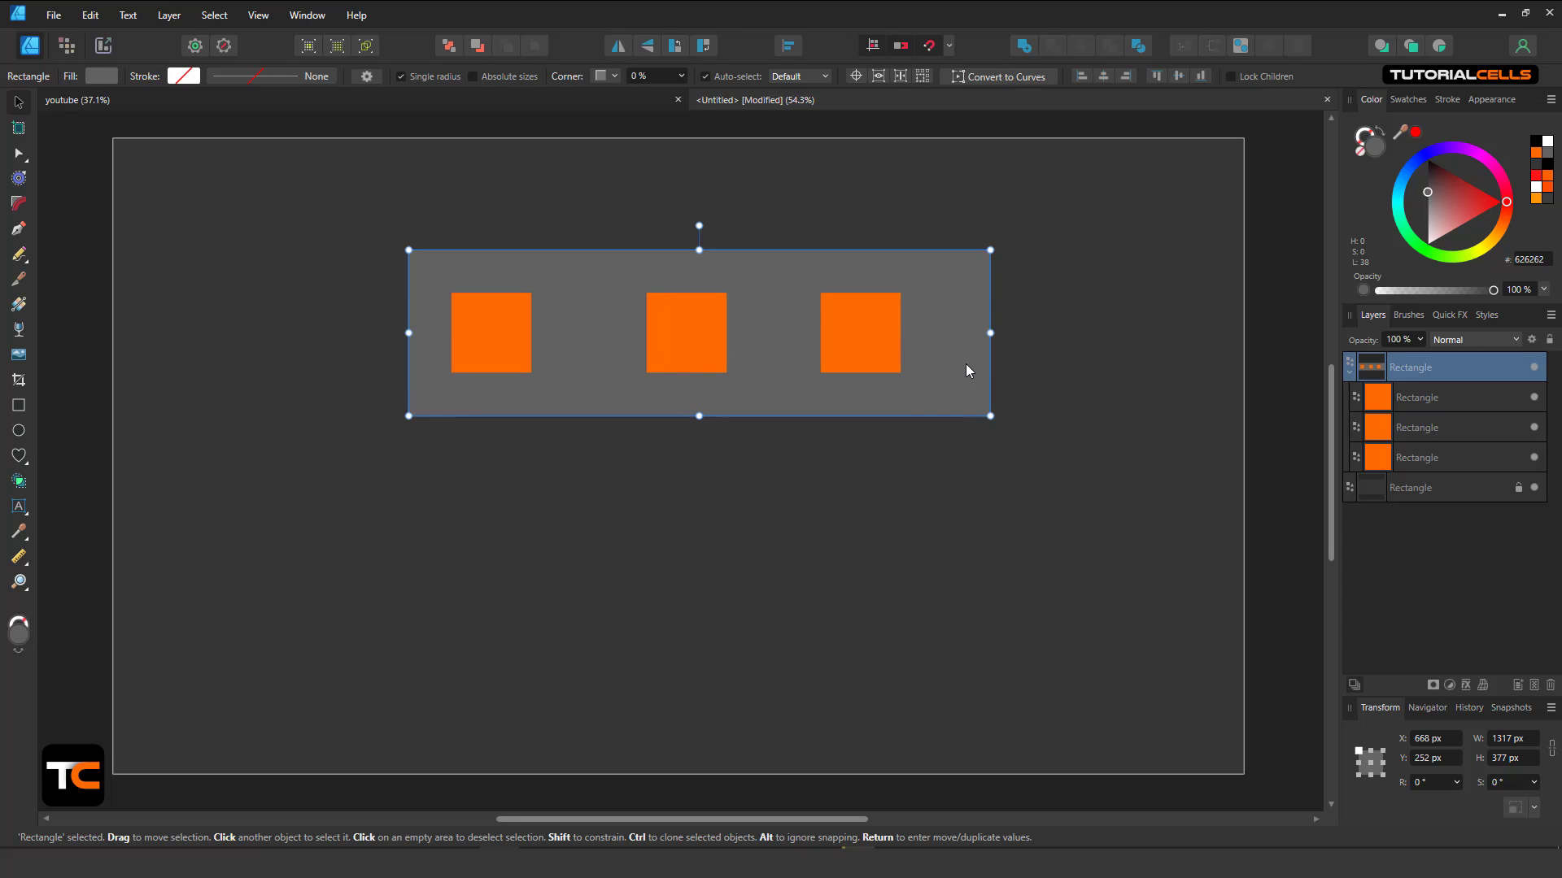
{"action": "left_click_drag", "start_coordinate": [964, 334], "coordinate": [971, 302]}
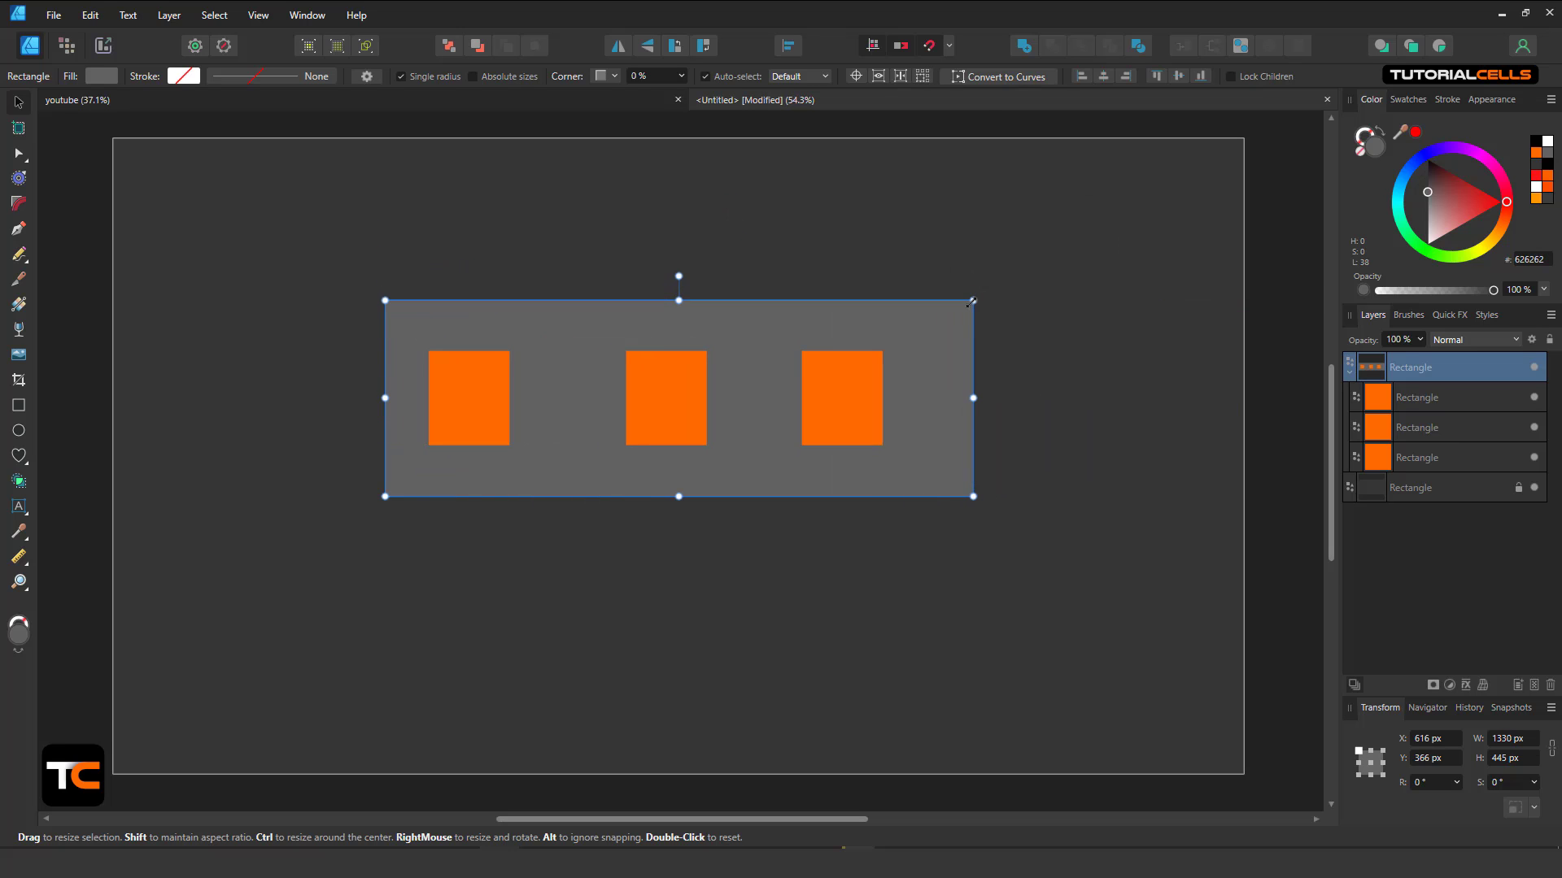
{"action": "key", "text": "ctrl+z"}
{"action": "key", "text": "ctrl+z"}
{"action": "key", "text": "ctrl+z"}
{"action": "key", "text": "ctrl+z"}
{"action": "key", "text": "ctrl+z"}
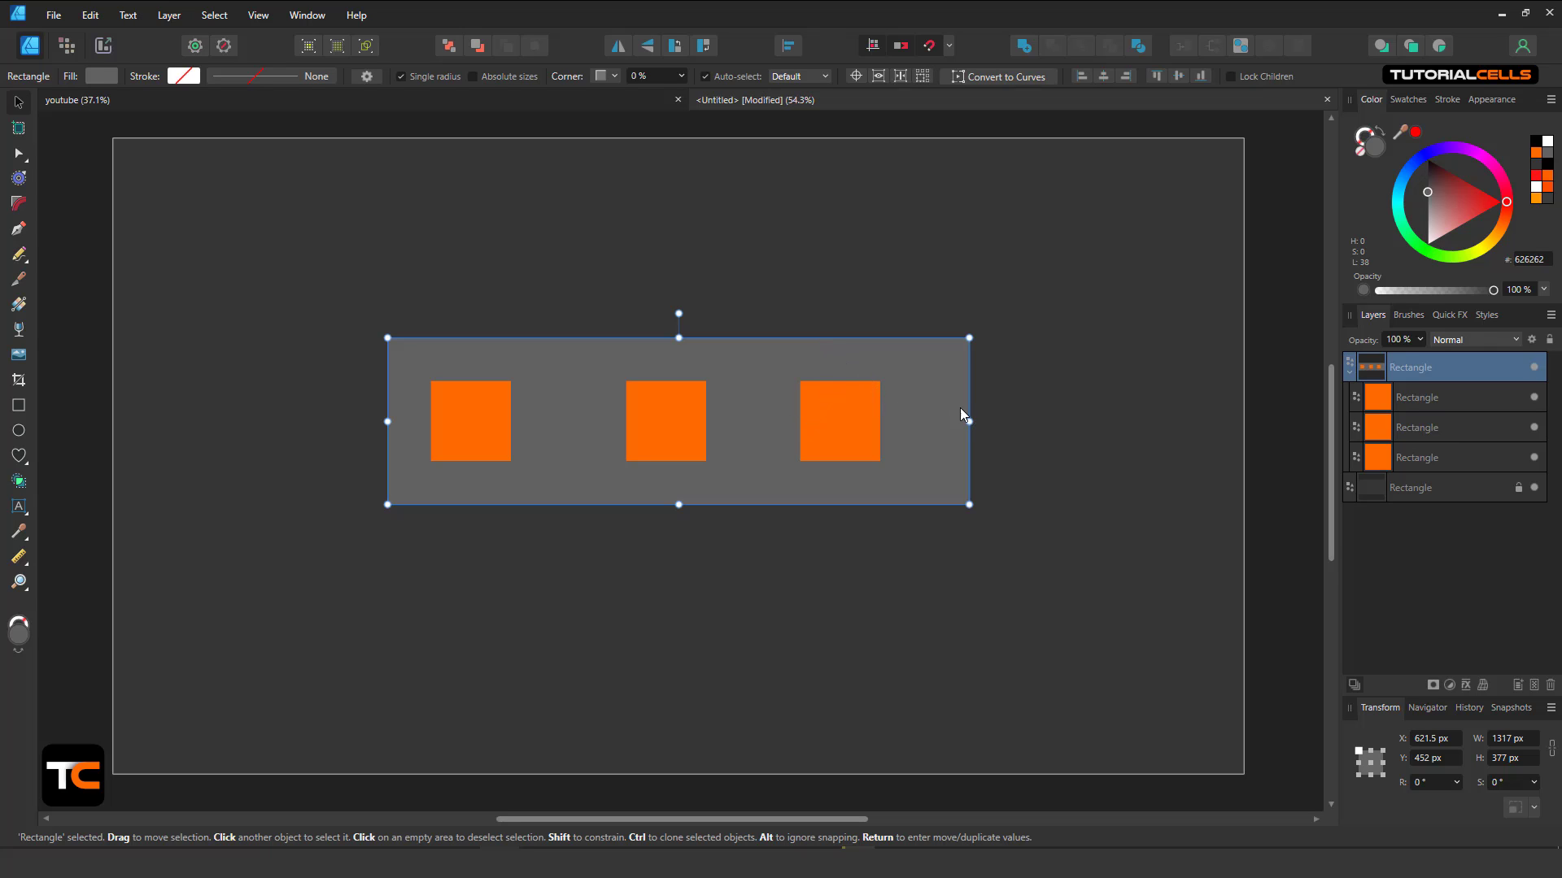
Show the Constraints panel and select the rightmost orange square inside the container
{"action": "left_click", "coordinate": [306, 15]}
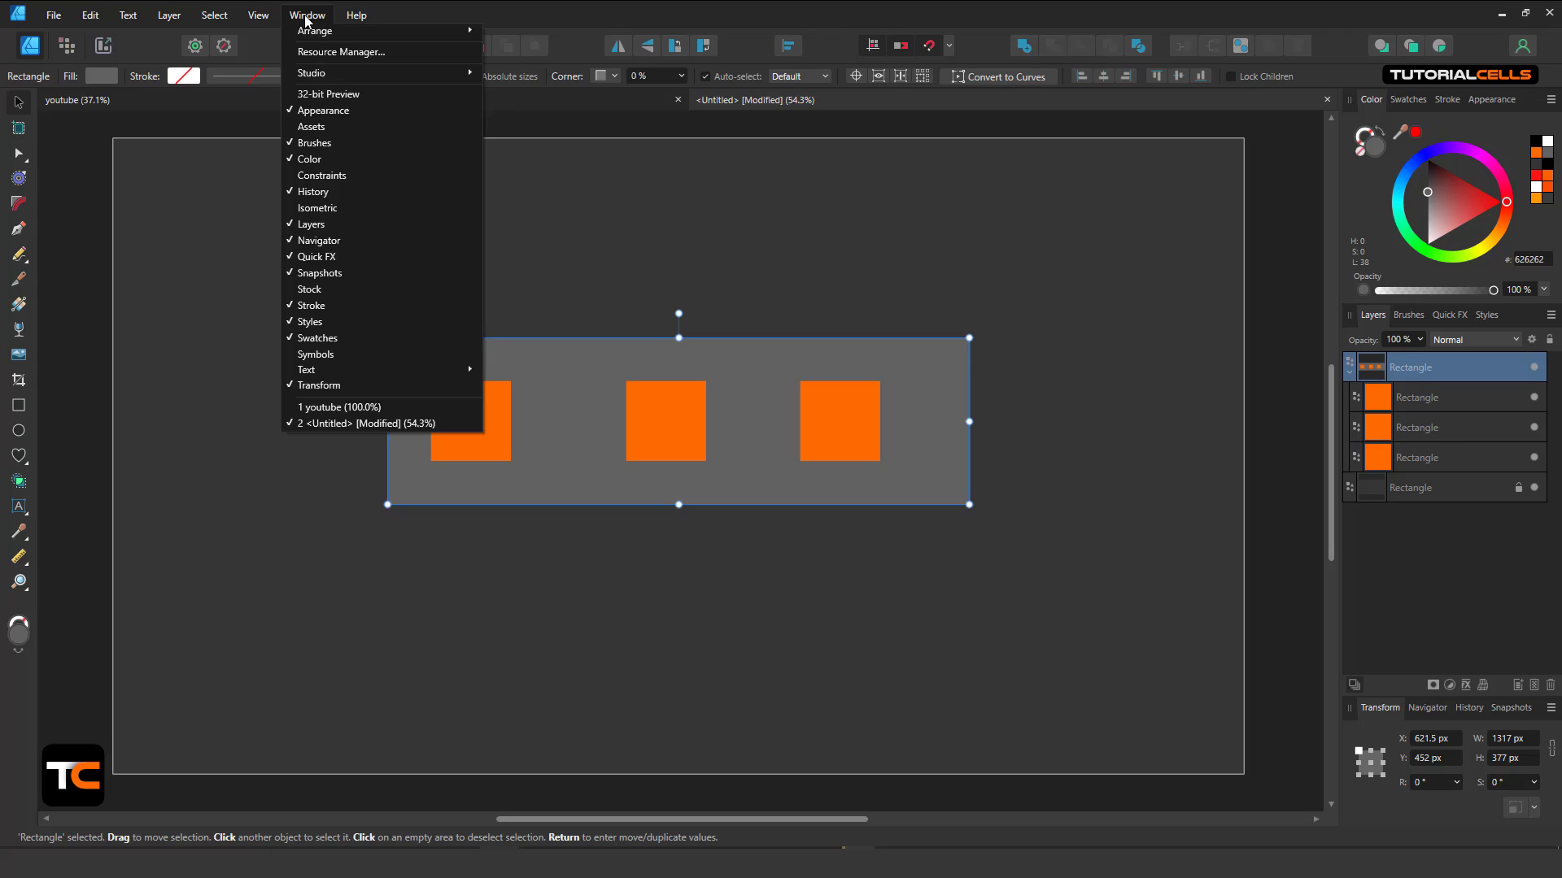
{"action": "left_click", "coordinate": [340, 175]}
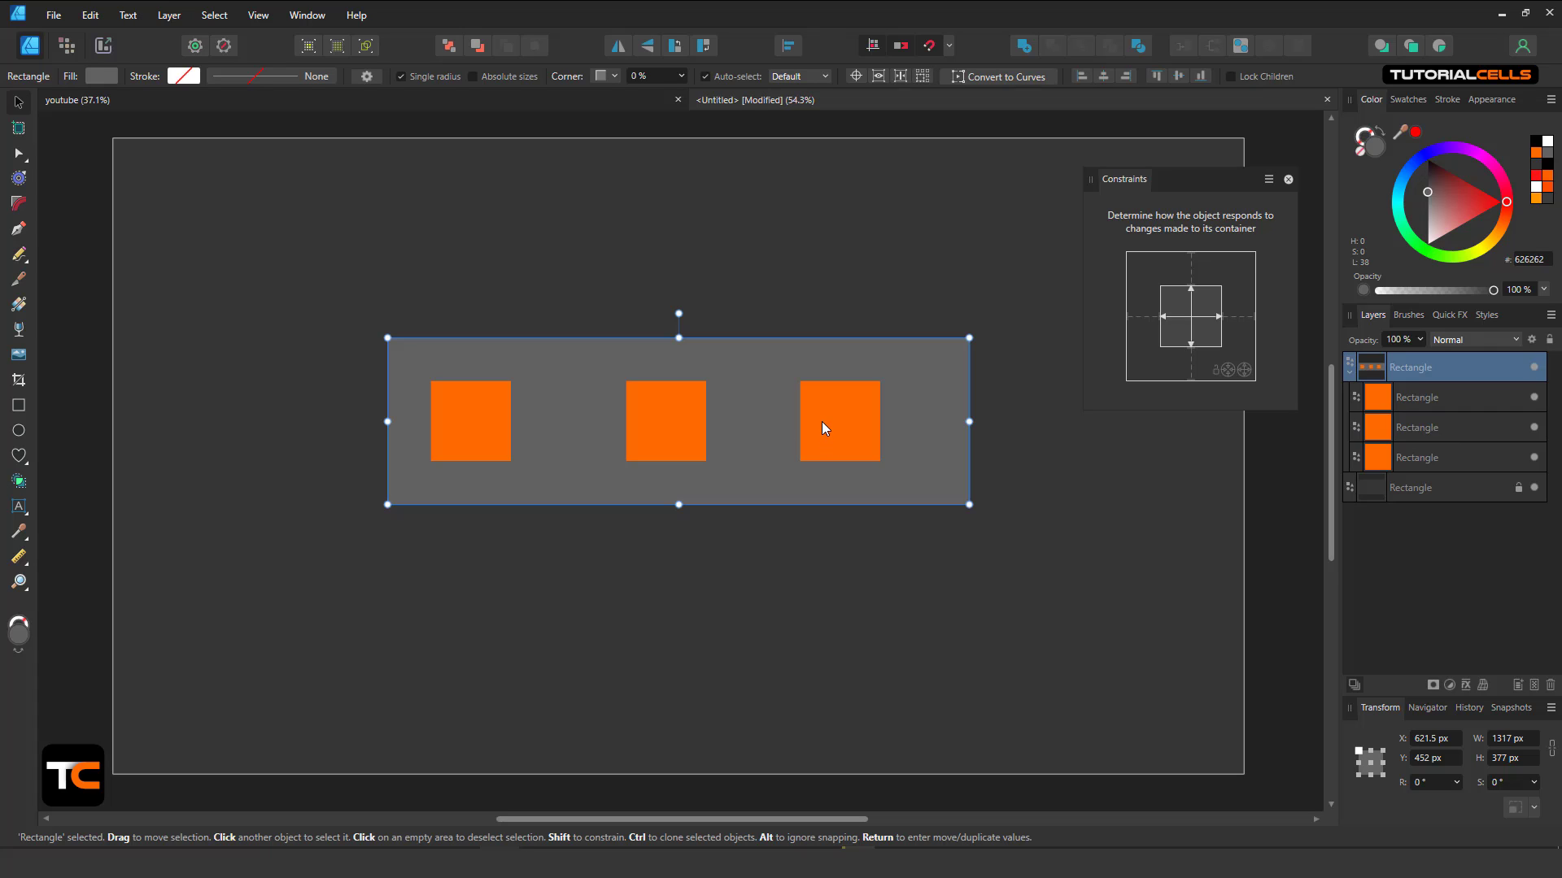
{"action": "double_click", "coordinate": [844, 403]}
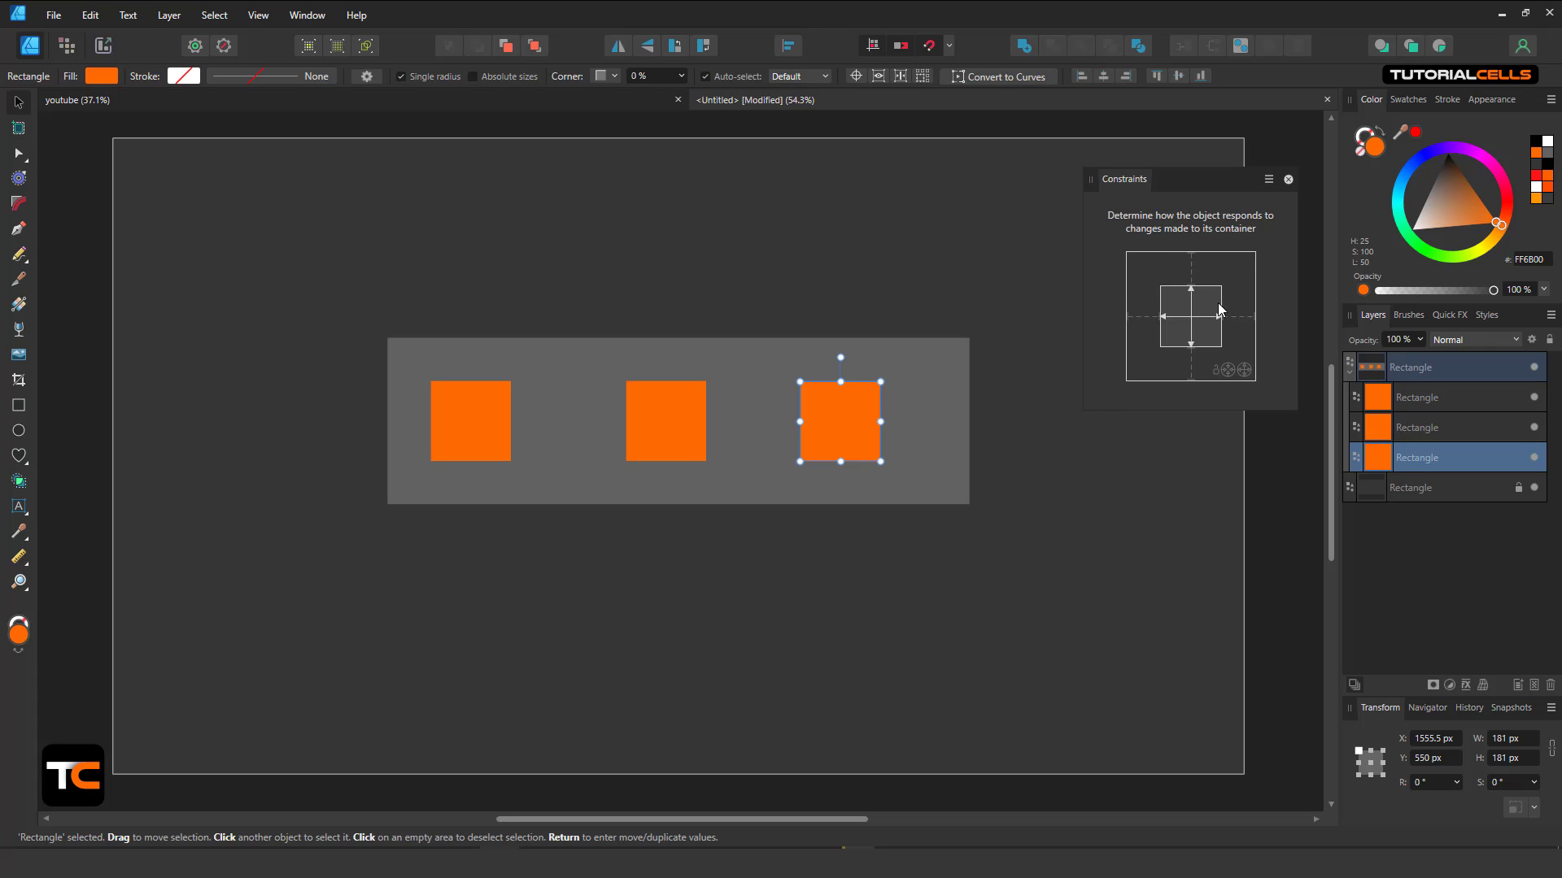
Try the top, left and right anchors of the rightmost square, turn off its scaling, and test by resizing the container
{"action": "left_click", "coordinate": [1192, 270]}
{"action": "left_click", "coordinate": [1191, 267]}
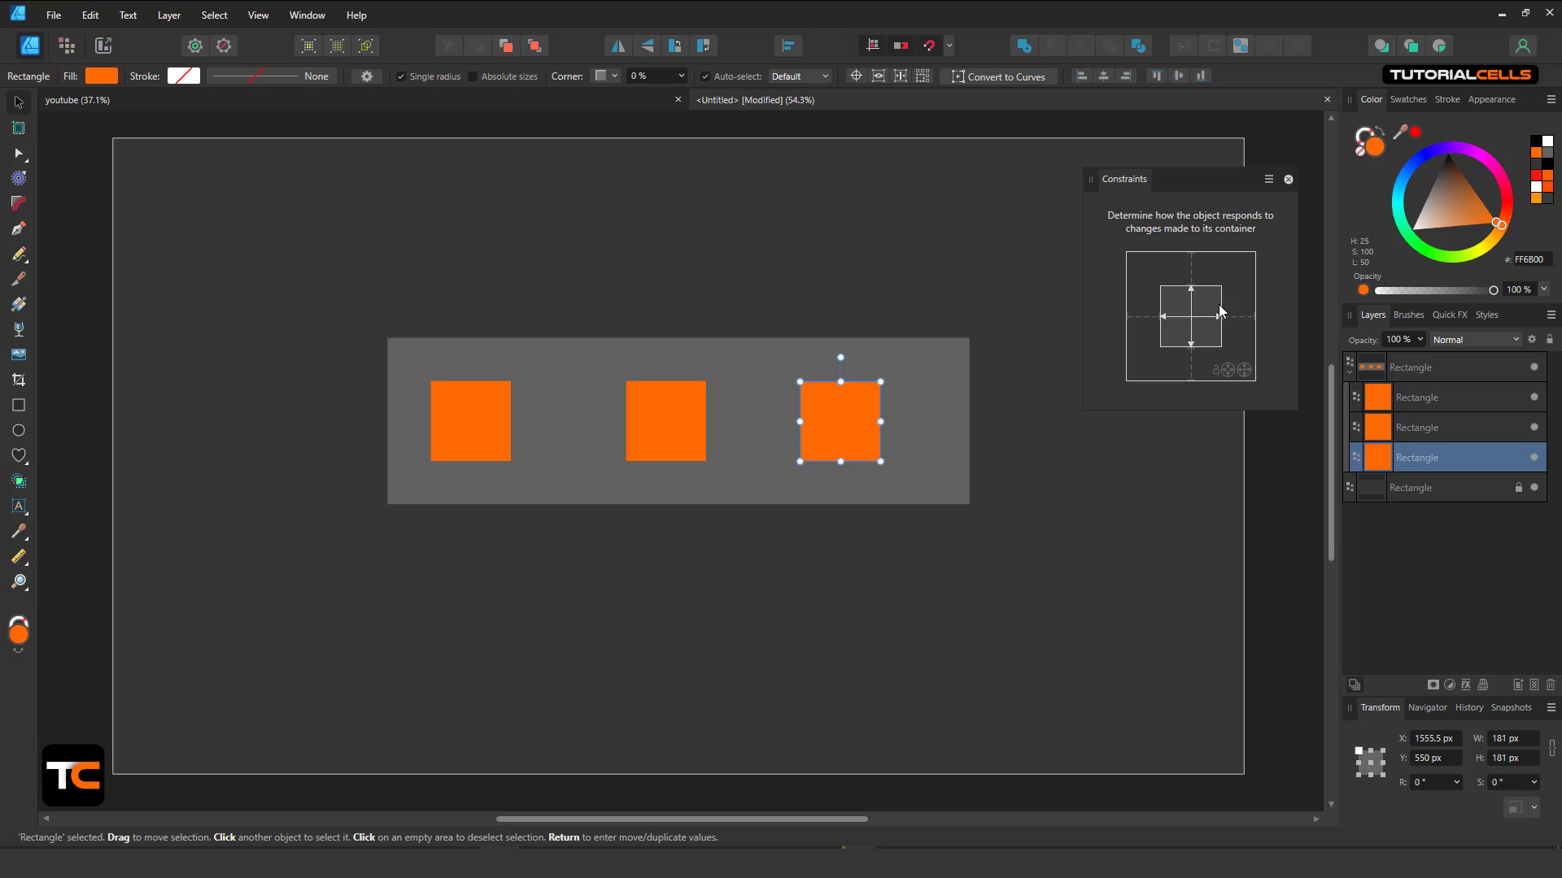
{"action": "left_click", "coordinate": [1233, 317]}
{"action": "left_click", "coordinate": [1235, 316]}
{"action": "left_click", "coordinate": [1143, 323]}
{"action": "left_click", "coordinate": [1155, 320]}
{"action": "left_click", "coordinate": [1237, 318]}
{"action": "left_click", "coordinate": [961, 371]}
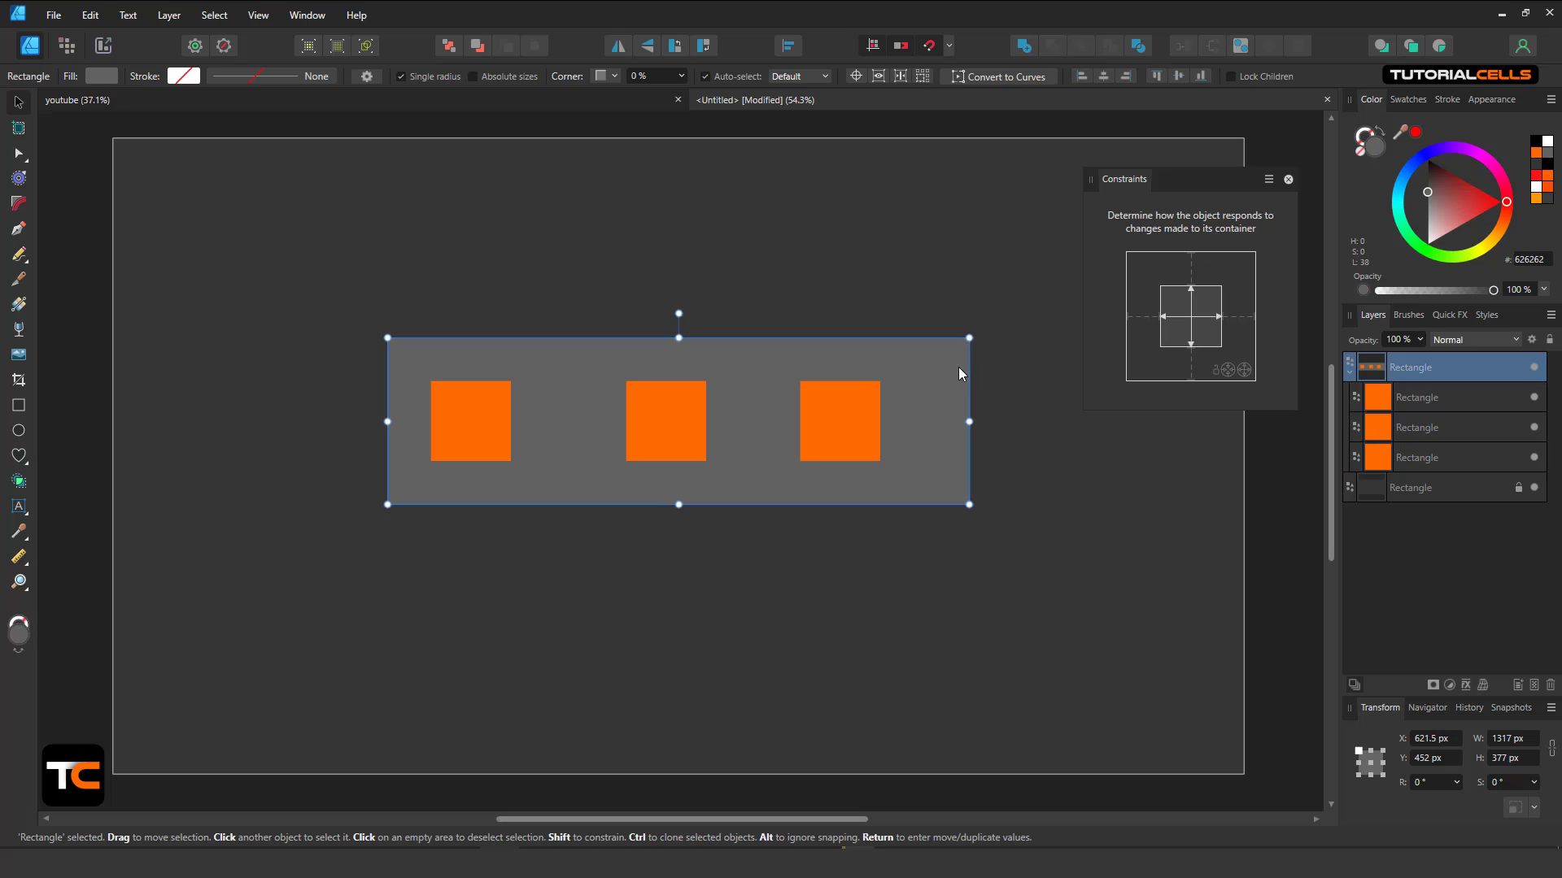
{"action": "mouse_move", "coordinate": [970, 337]}
{"action": "left_mouse_down"}
{"action": "mouse_move", "coordinate": [795, 389]}
{"action": "mouse_move", "coordinate": [927, 326]}
{"action": "mouse_move", "coordinate": [690, 410]}
{"action": "mouse_move", "coordinate": [972, 337]}
{"action": "left_mouse_up"}
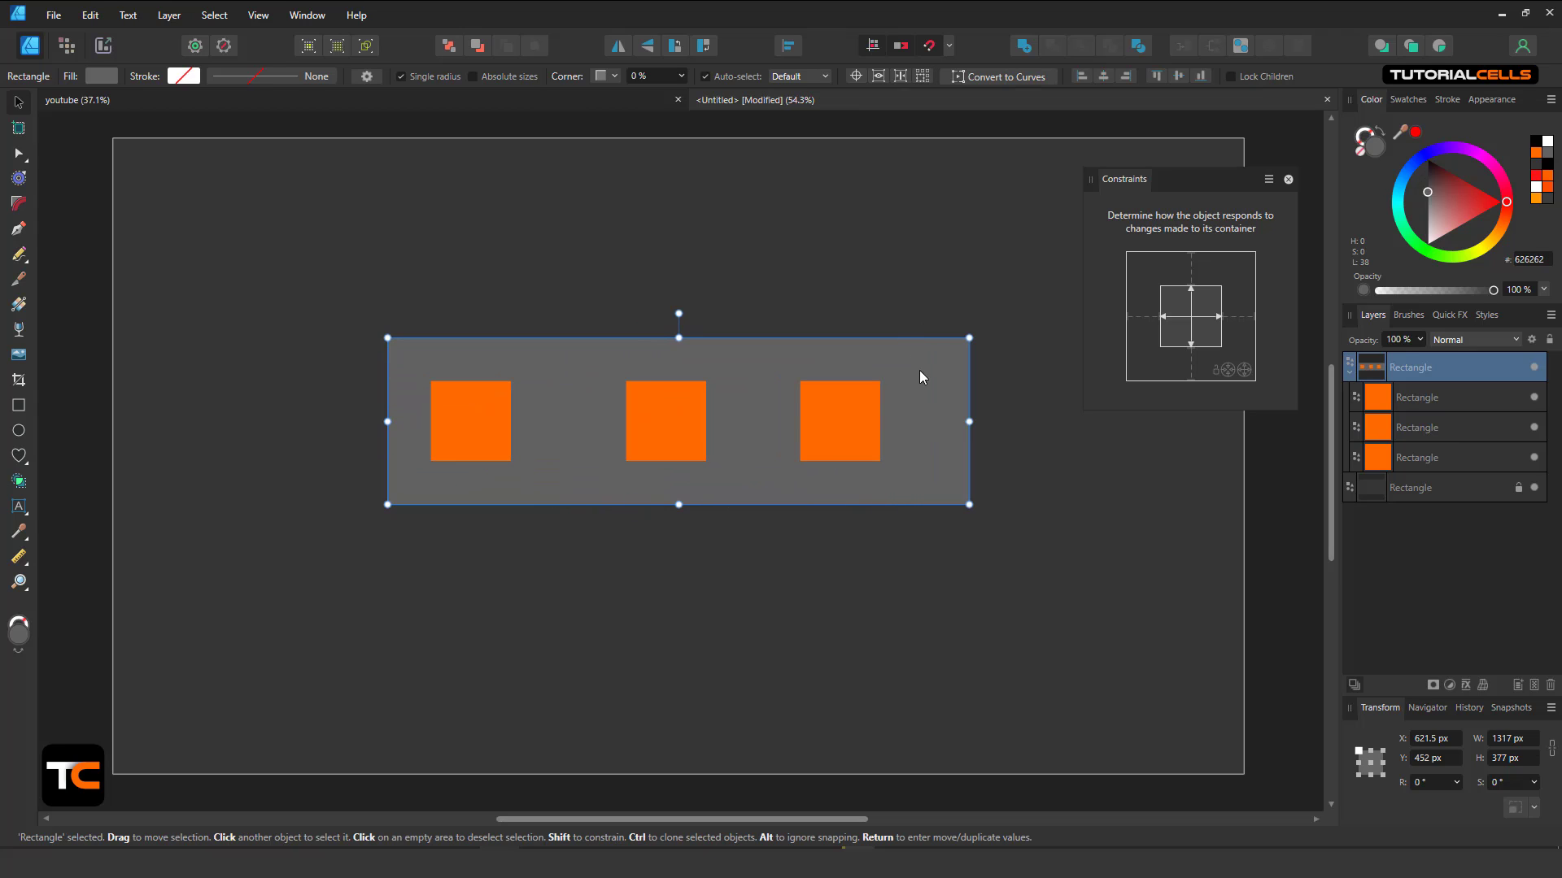
Try vertical scaling on the rightmost square by resizing the container, undoing the resize and turning the scaling off again
{"action": "left_click", "coordinate": [846, 420]}
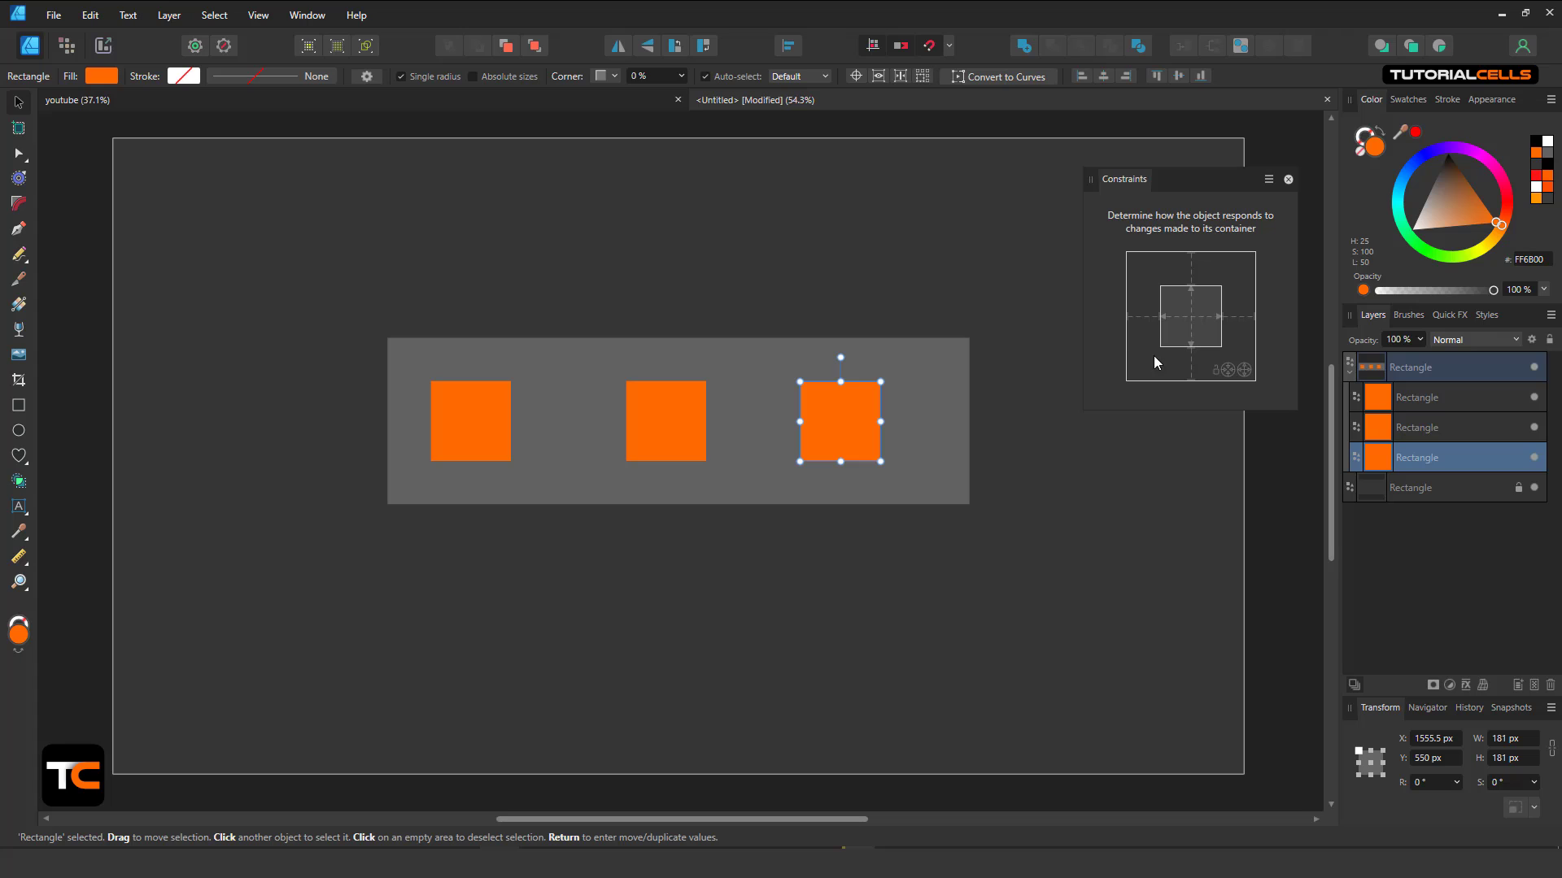
{"action": "left_click", "coordinate": [1191, 342]}
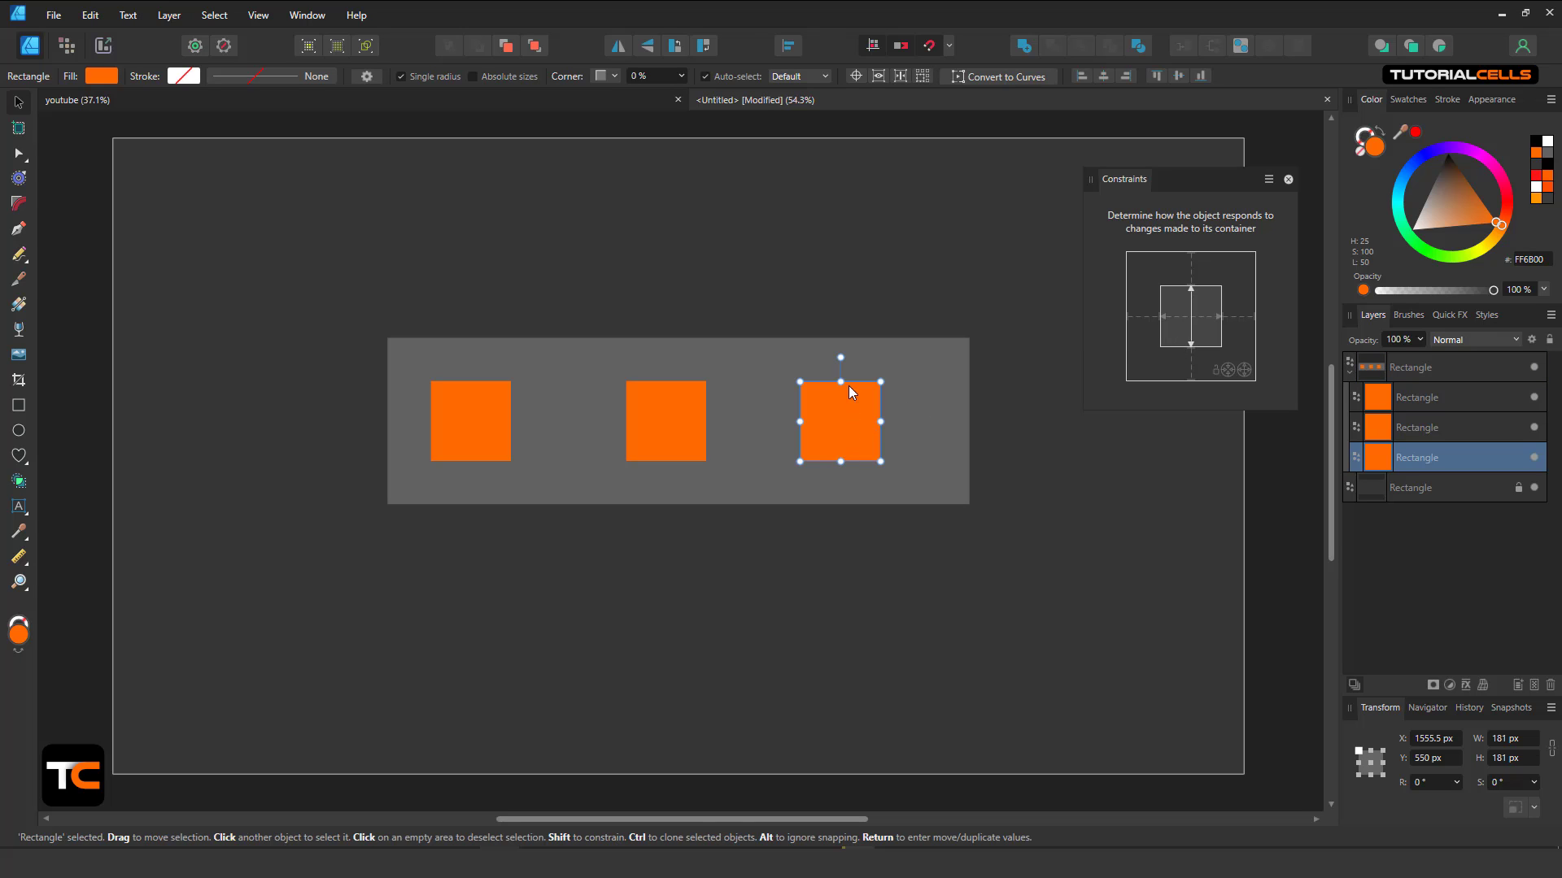
{"action": "left_click", "coordinate": [940, 364]}
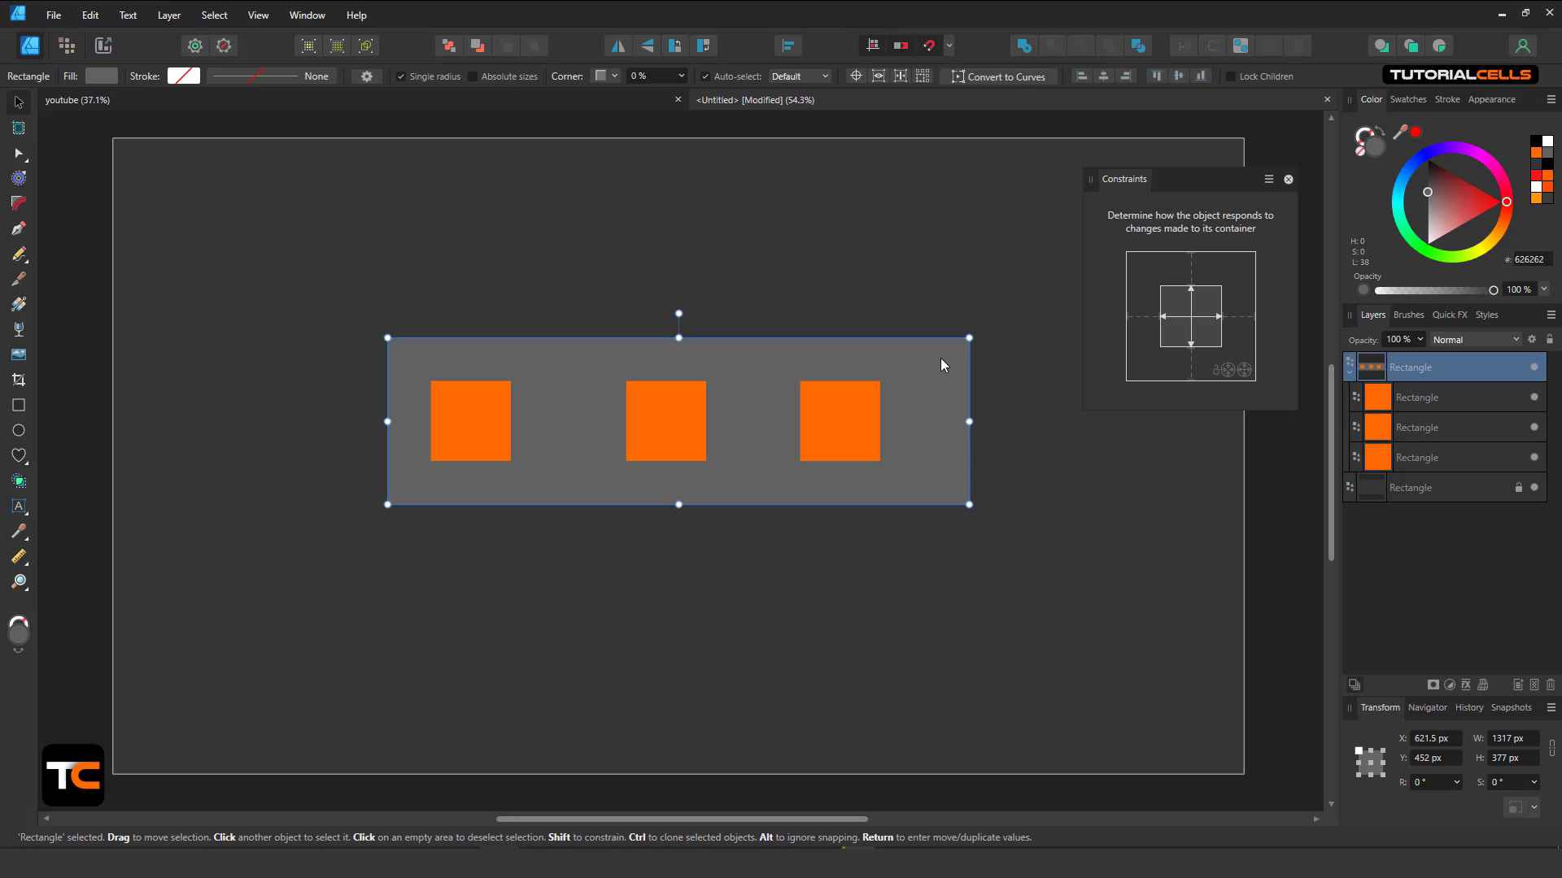
{"action": "left_click_drag", "start_coordinate": [969, 337], "coordinate": [912, 347]}
{"action": "key", "text": "ctrl+z"}
{"action": "left_click", "coordinate": [852, 412]}
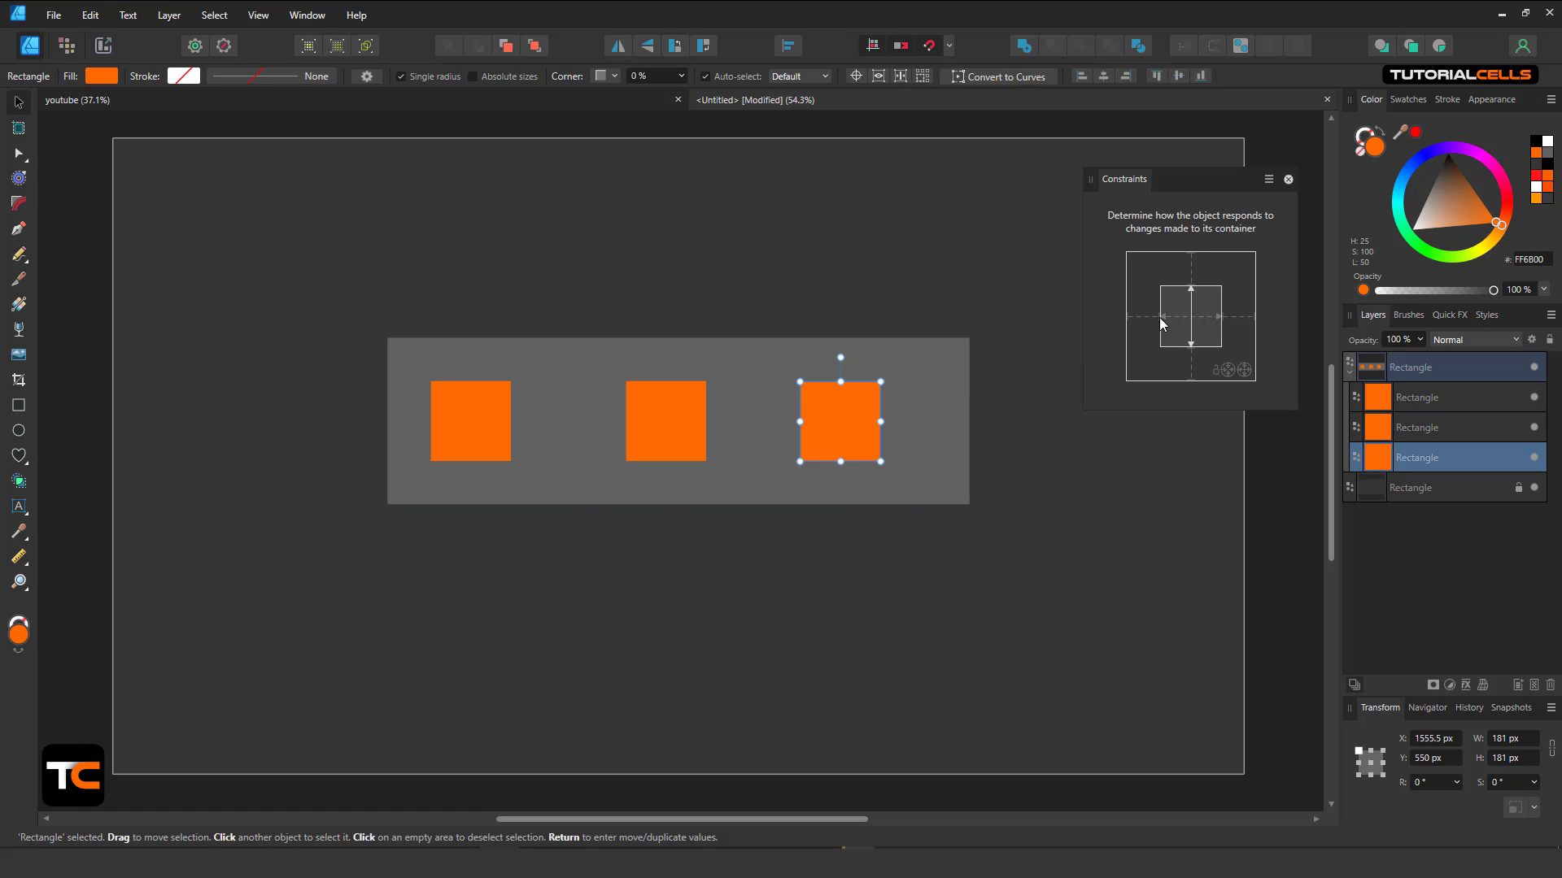
{"action": "left_click", "coordinate": [1193, 332]}
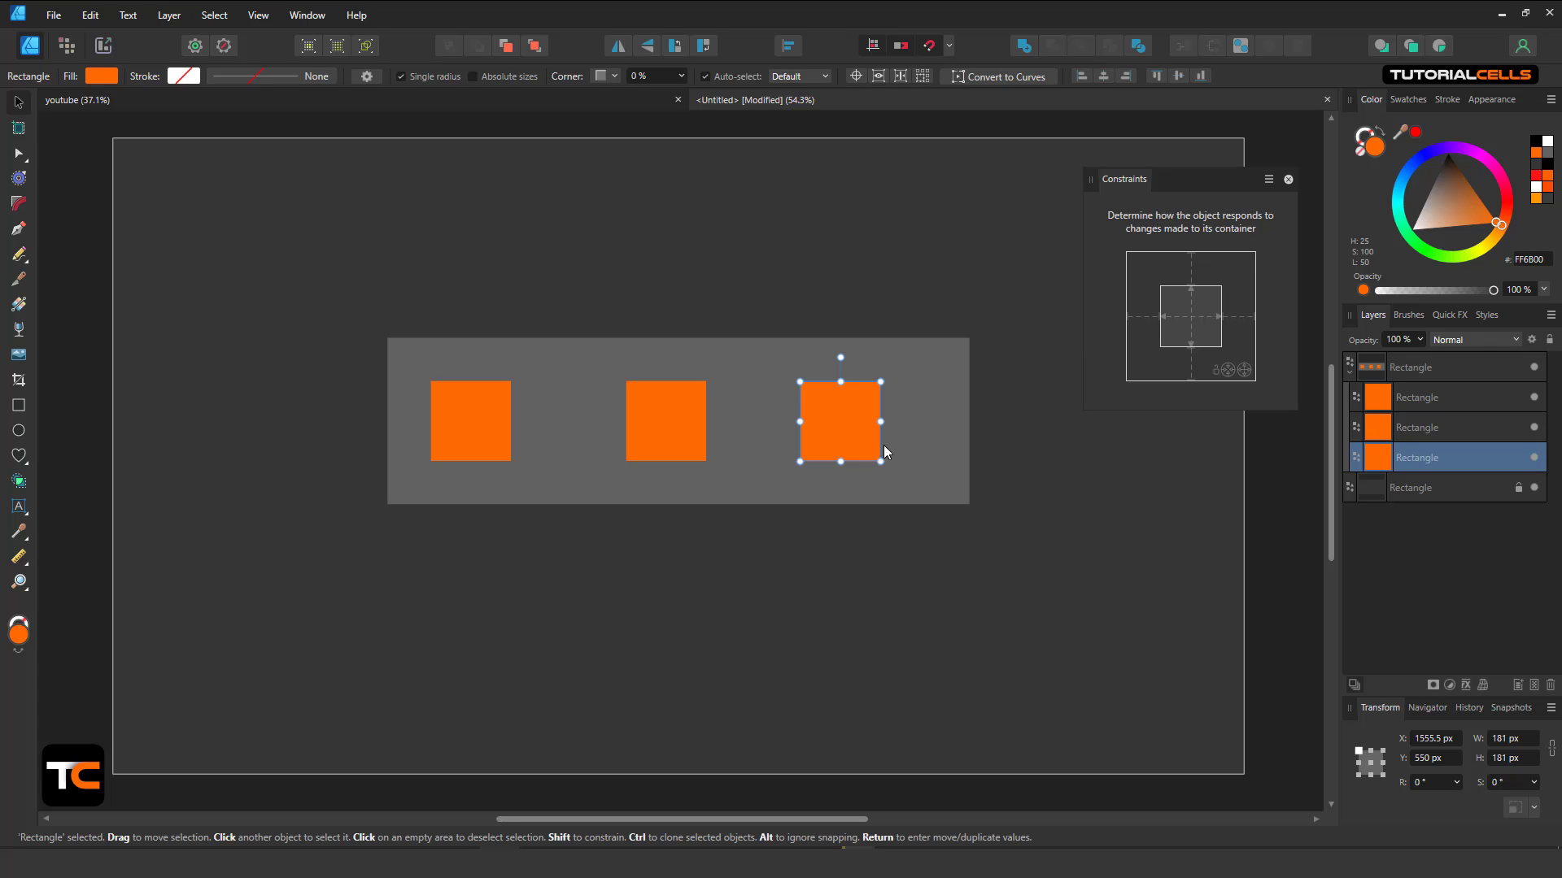
Anchor the rightmost square to the container's right edge and narrow the container to about 1247 px
{"action": "left_click", "coordinate": [1235, 319]}
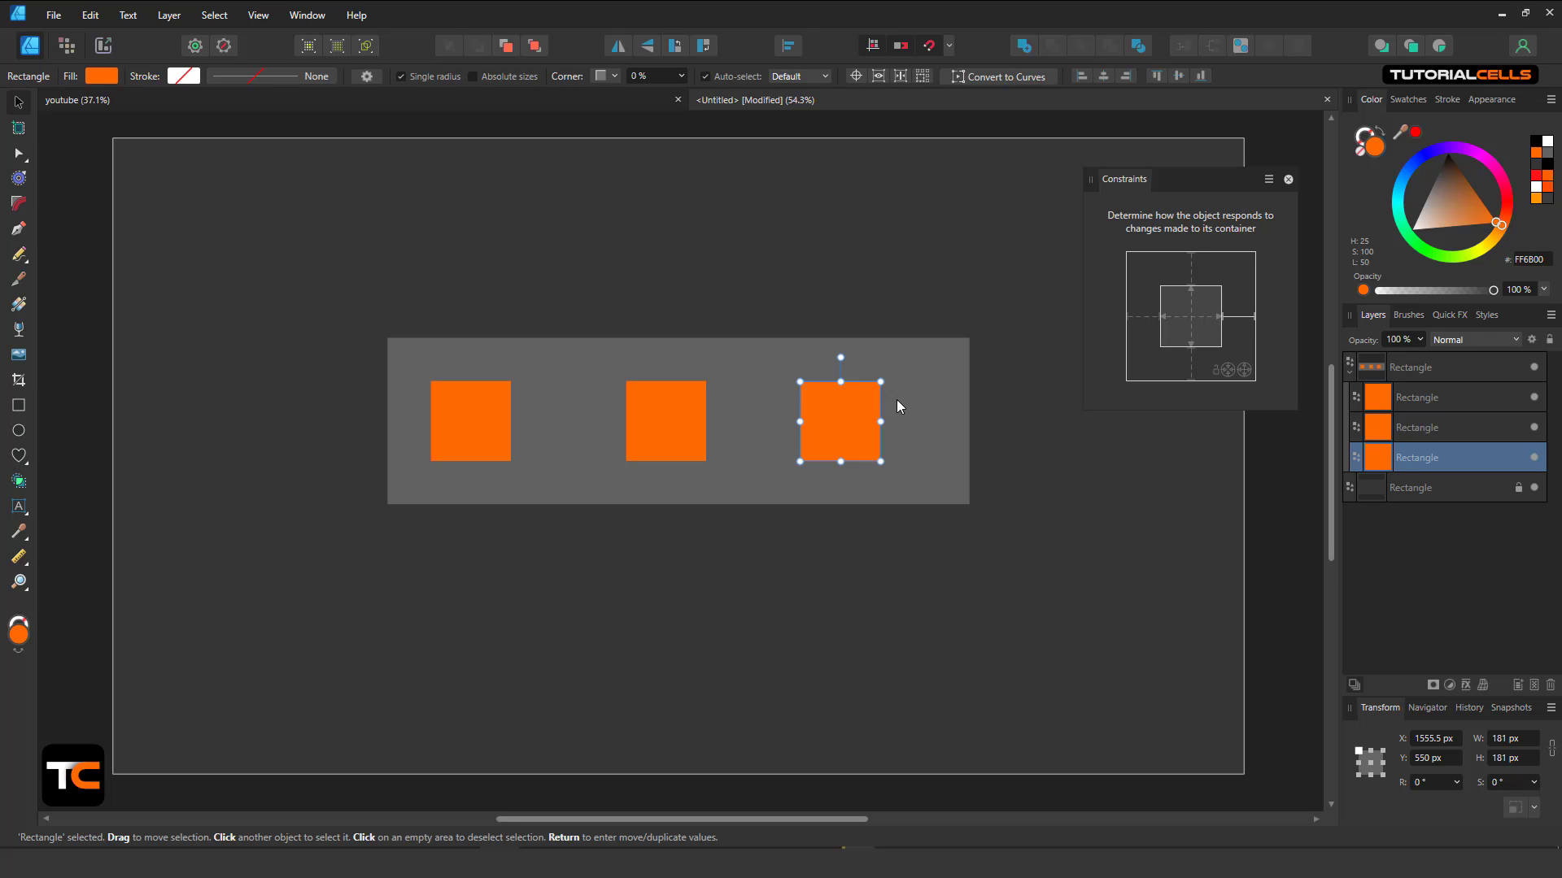
{"action": "left_click", "coordinate": [939, 419]}
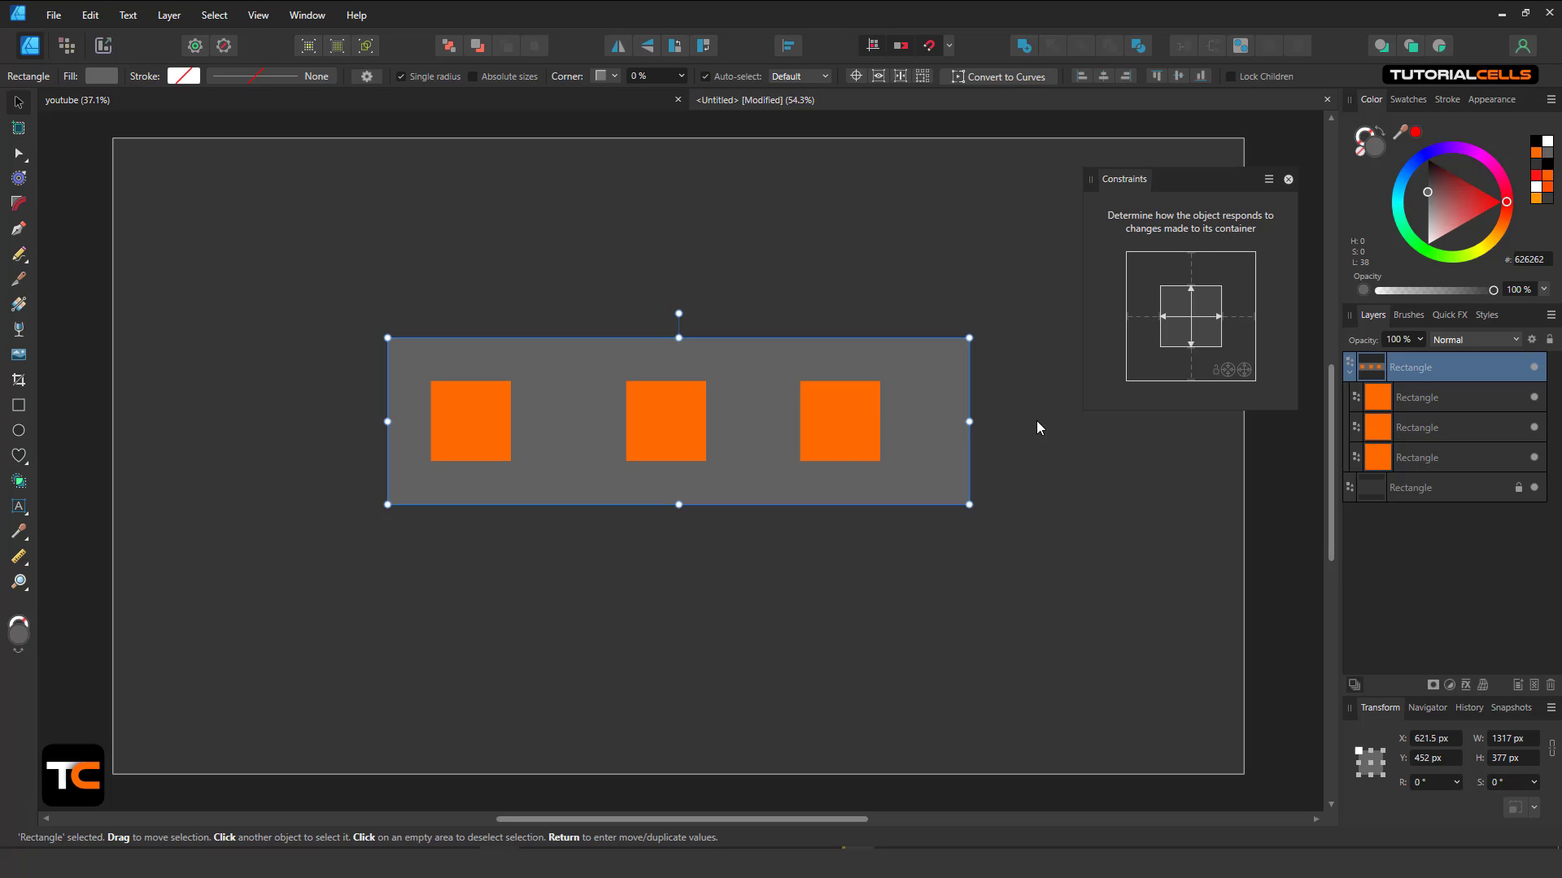
{"action": "left_click_drag", "start_coordinate": [970, 421], "coordinate": [937, 421]}
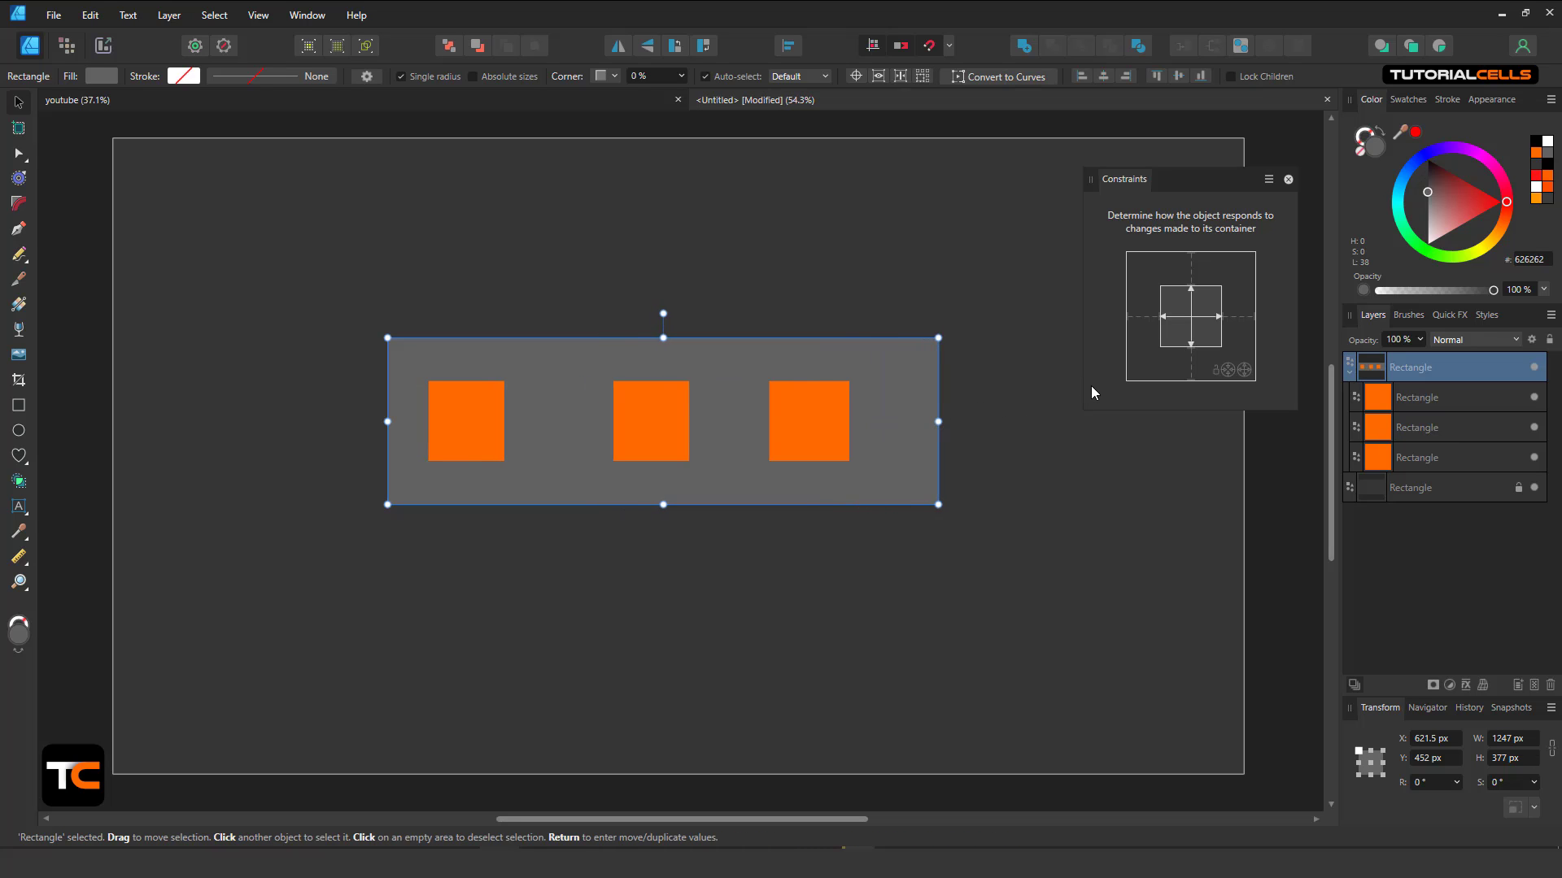
Try adding a left anchor to the rightmost square and resizing the container, undoing the resize and removing that anchor
{"action": "left_click", "coordinate": [844, 415]}
{"action": "left_click", "coordinate": [1143, 319]}
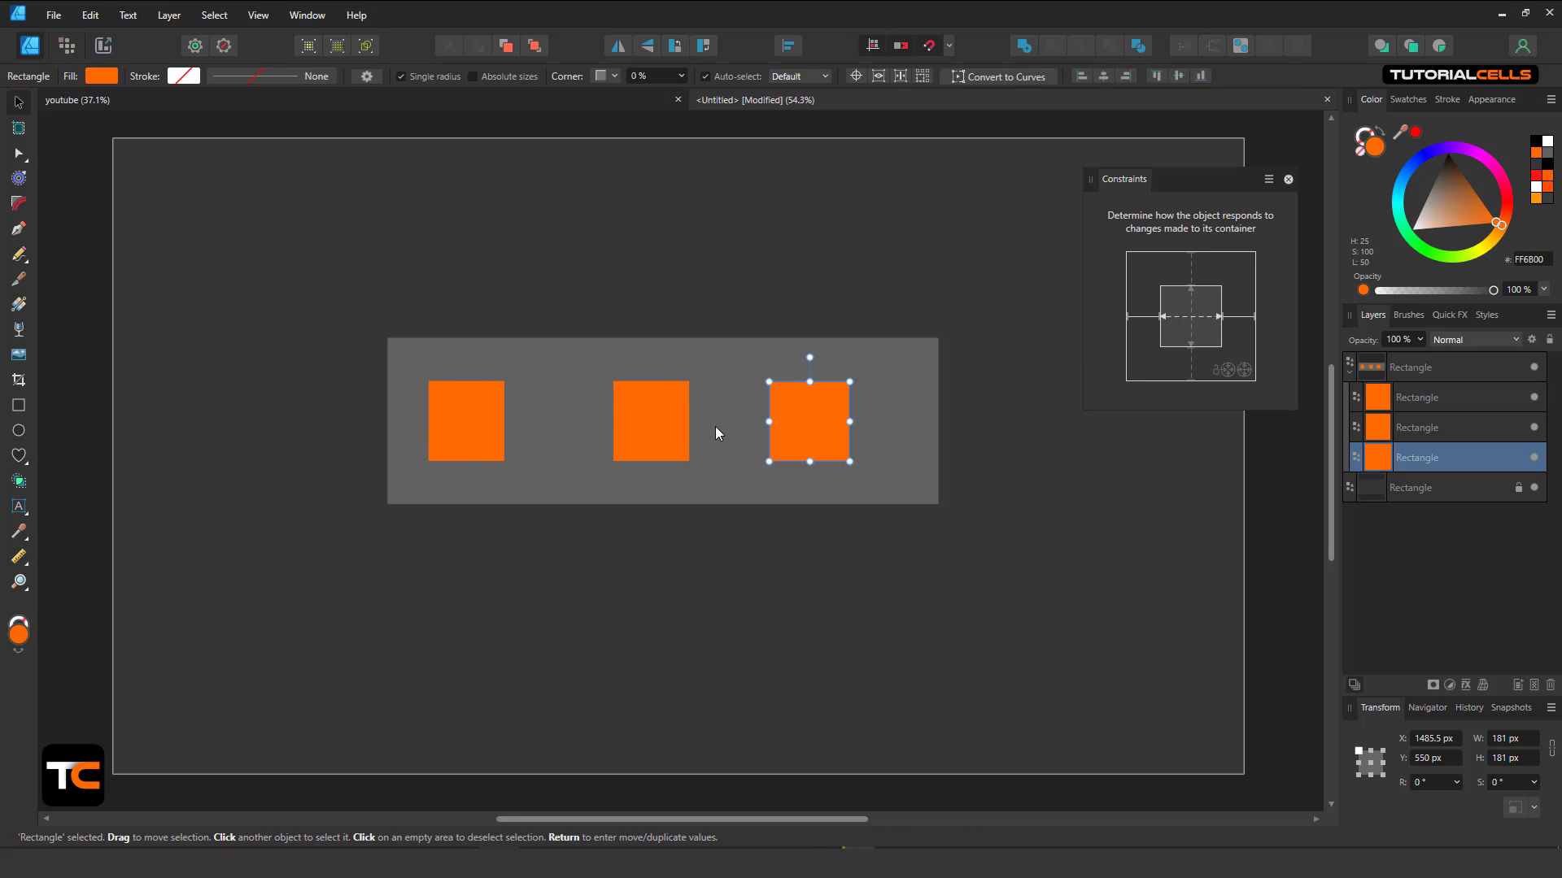
{"action": "left_click", "coordinate": [898, 422]}
{"action": "mouse_move", "coordinate": [938, 422]}
{"action": "left_mouse_down"}
{"action": "mouse_move", "coordinate": [834, 424]}
{"action": "mouse_move", "coordinate": [978, 424]}
{"action": "mouse_move", "coordinate": [915, 431]}
{"action": "mouse_move", "coordinate": [942, 424]}
{"action": "left_mouse_up"}
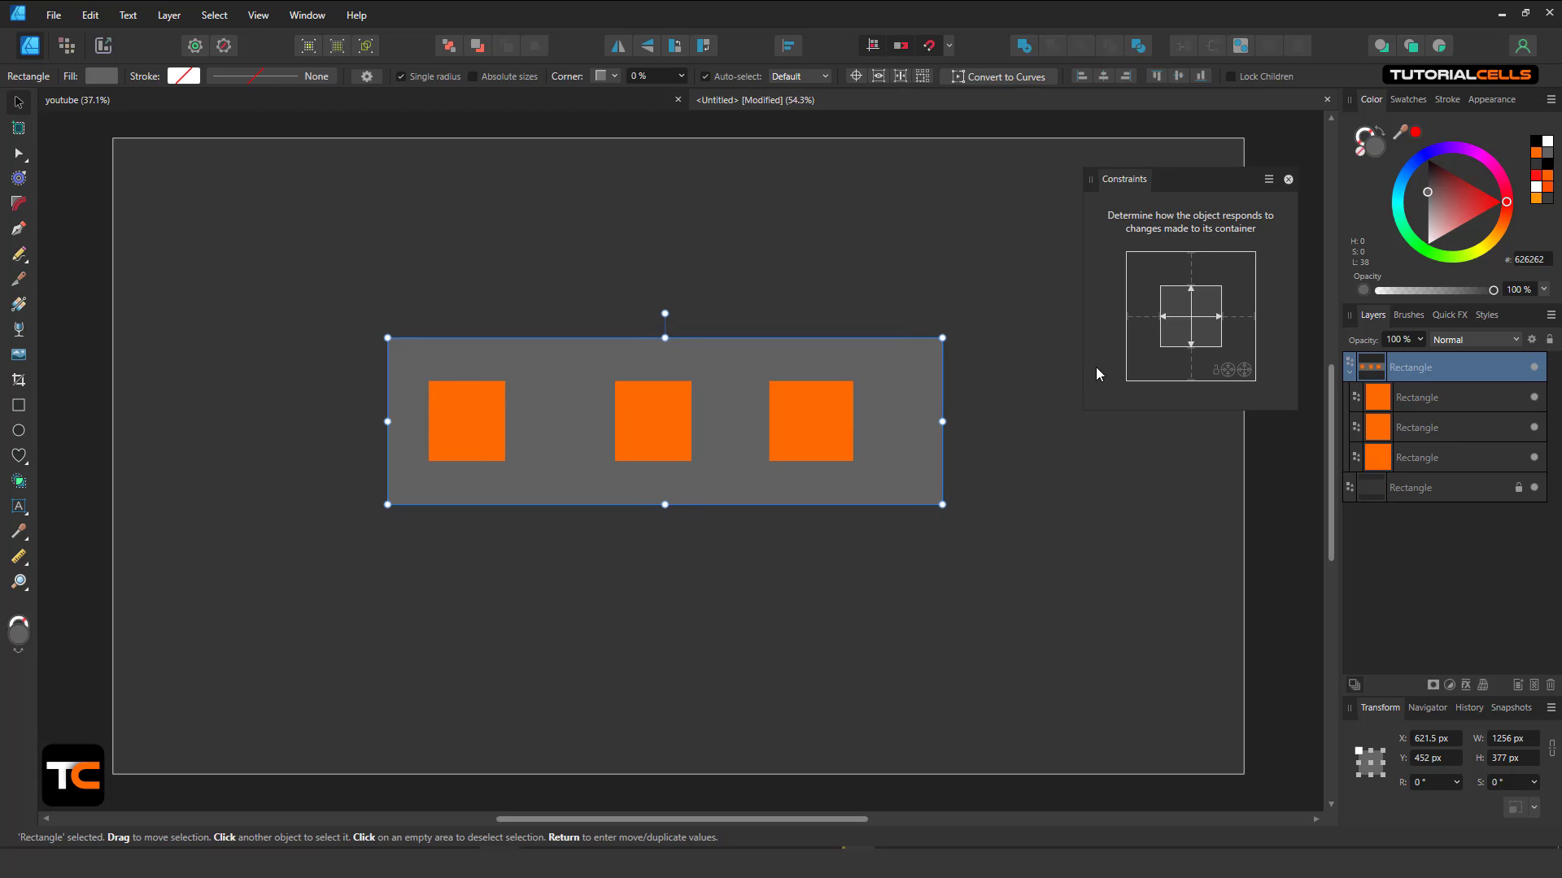
{"action": "left_click", "coordinate": [832, 426]}
{"action": "key", "text": "ctrl+z"}
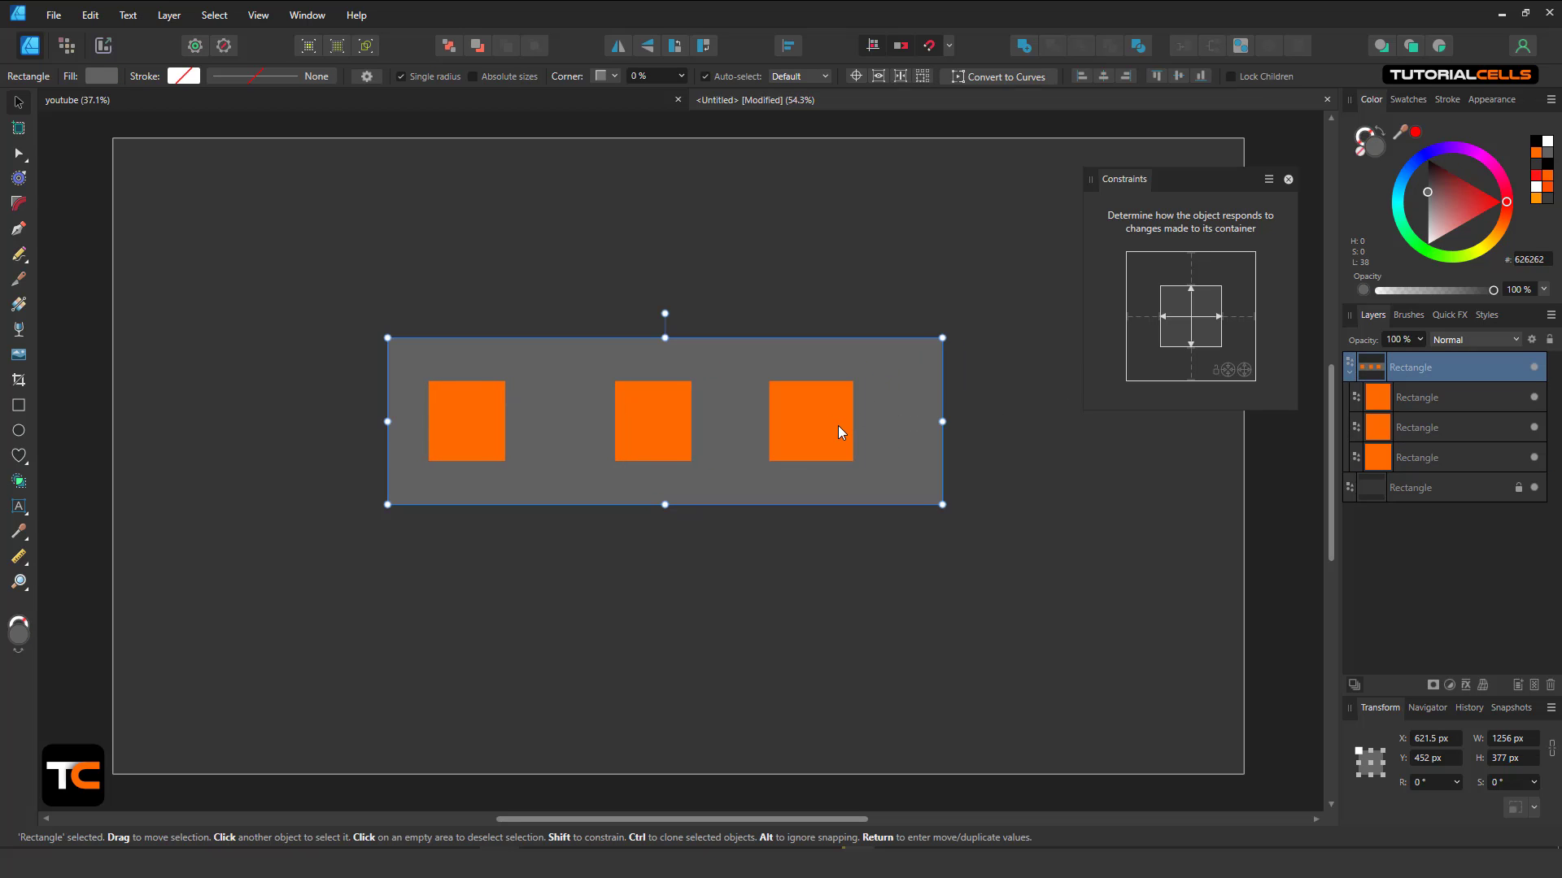
{"action": "left_click", "coordinate": [828, 426]}
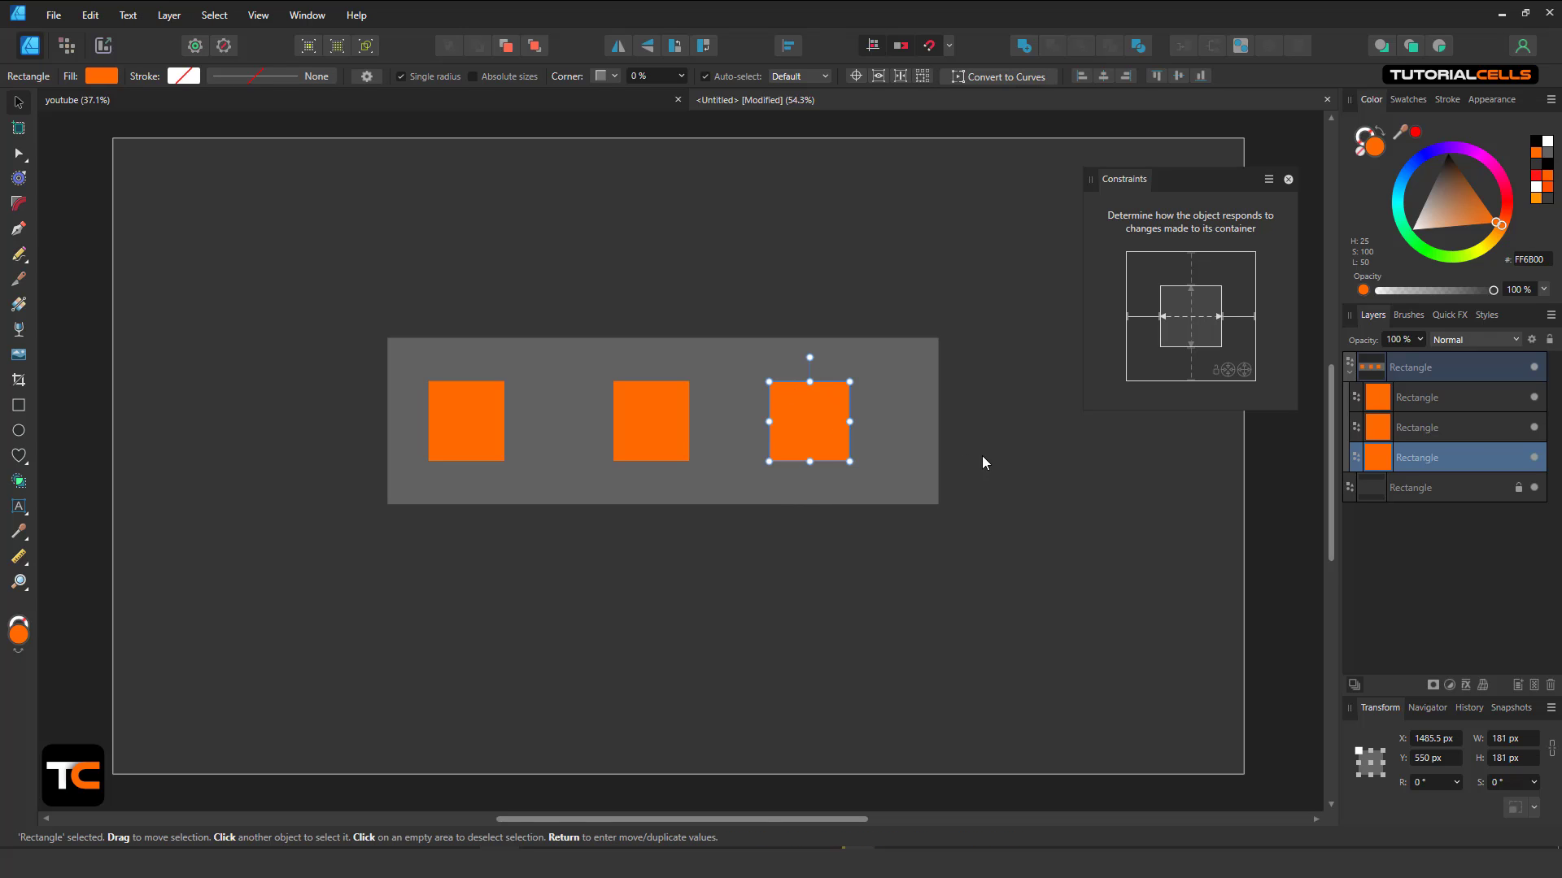
{"action": "left_click", "coordinate": [1144, 322]}
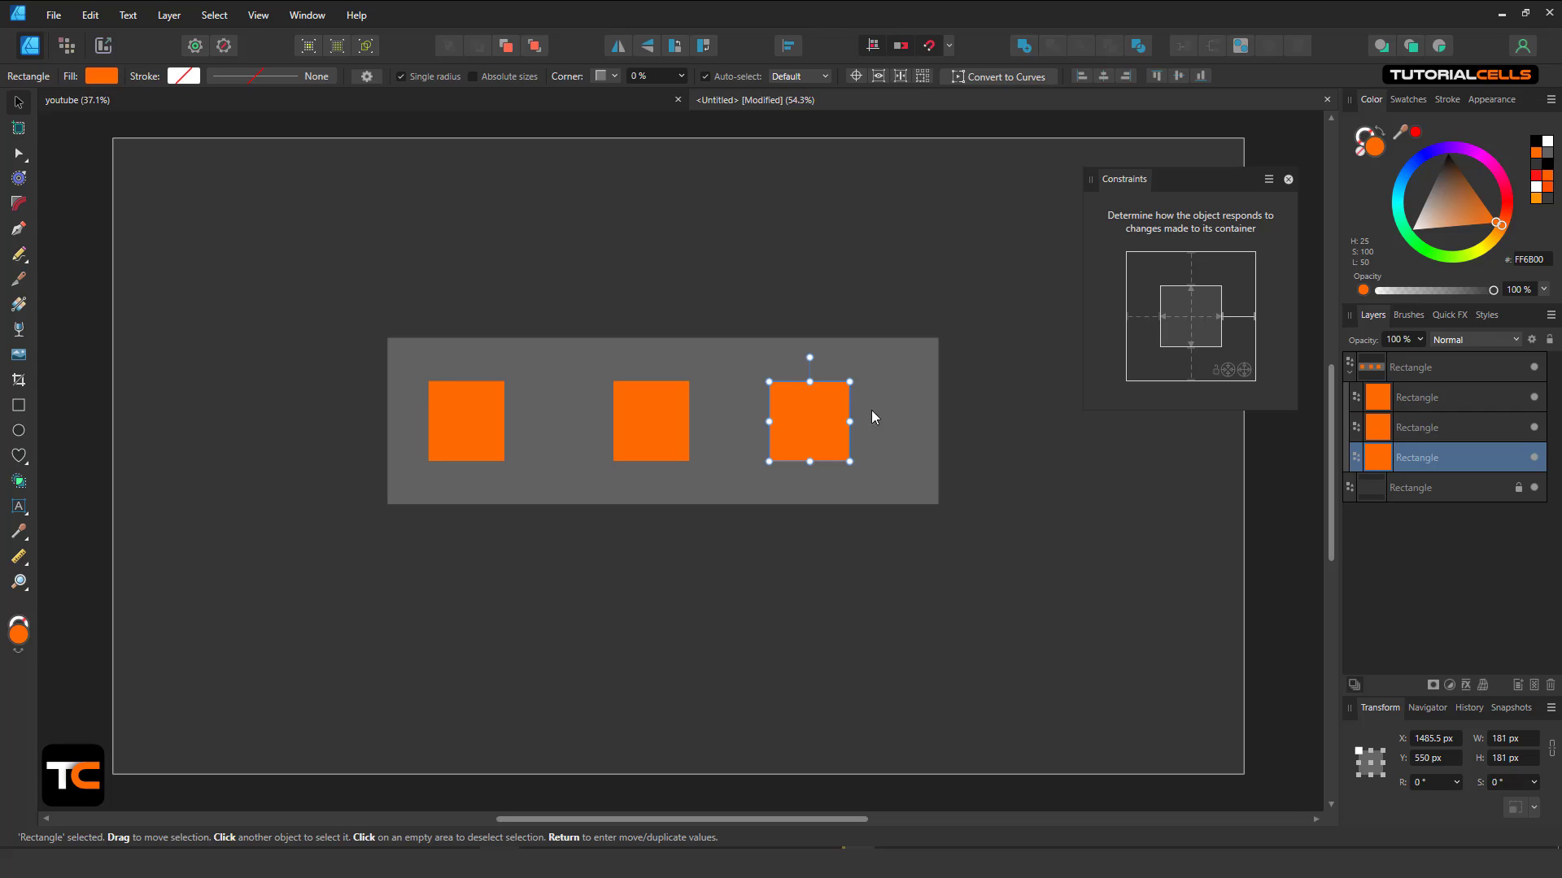
Anchor the middle square to the container's right edge with its scaling off, and resize the container to about 1337 × 544 px
{"action": "left_click", "coordinate": [640, 421]}
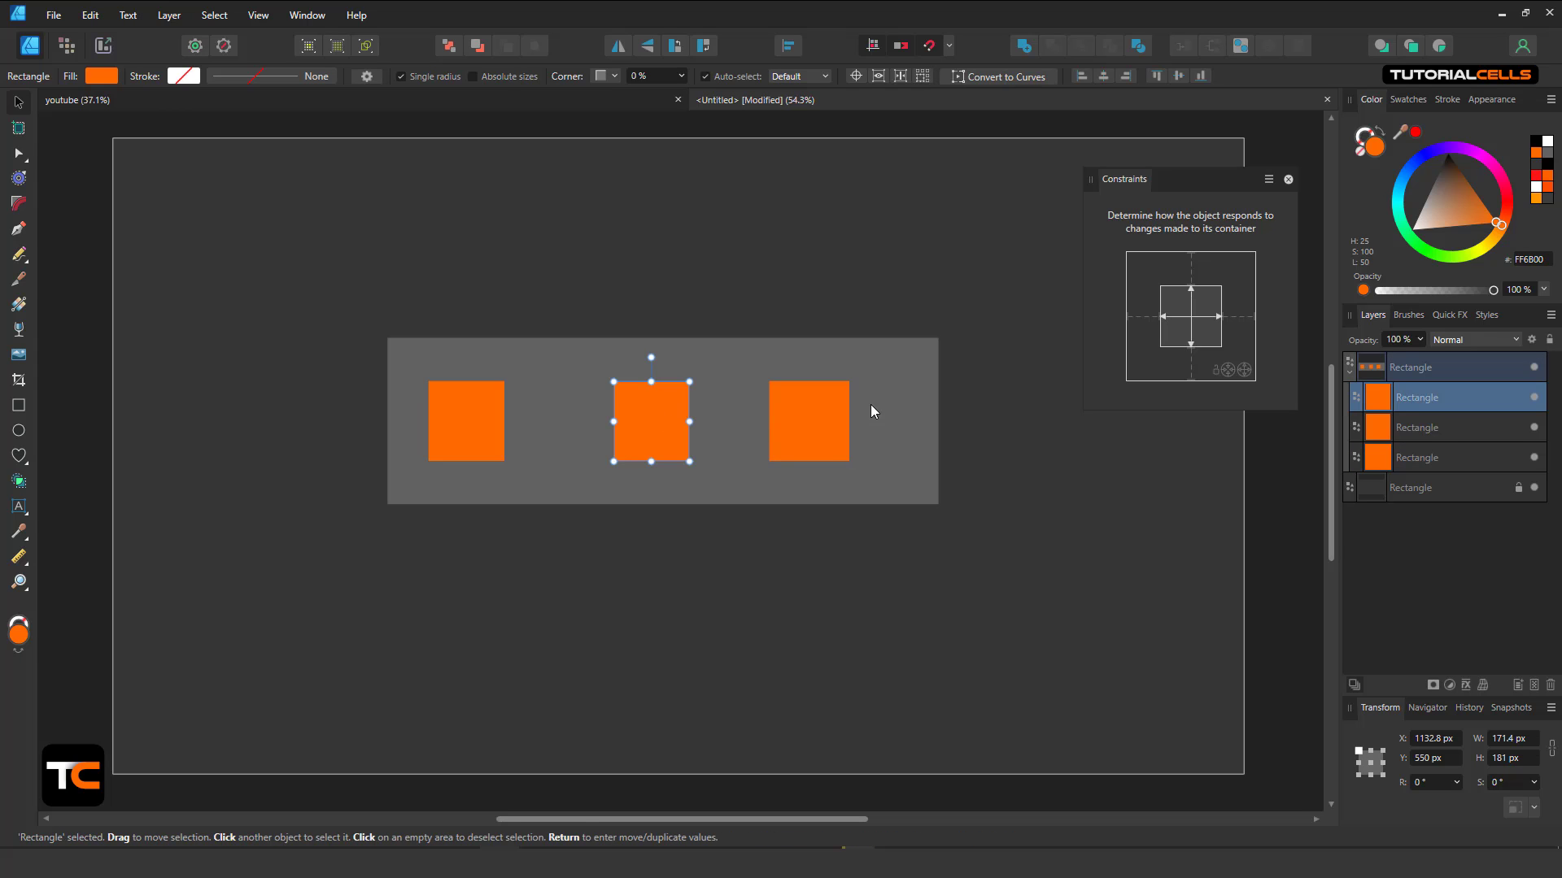
{"action": "left_click", "coordinate": [1242, 316]}
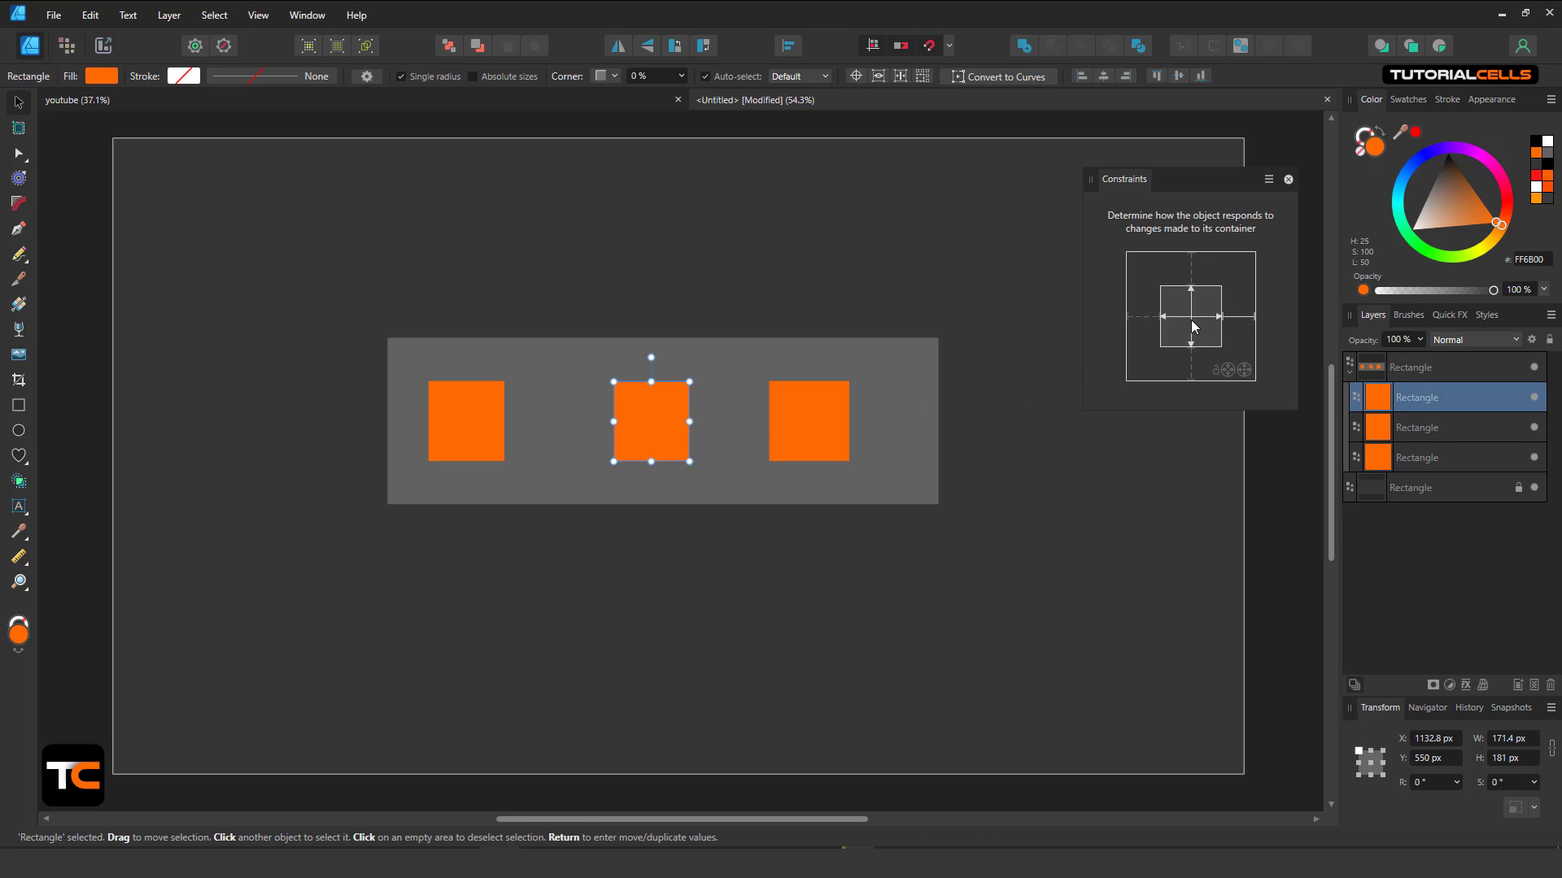
{"action": "left_click", "coordinate": [875, 364]}
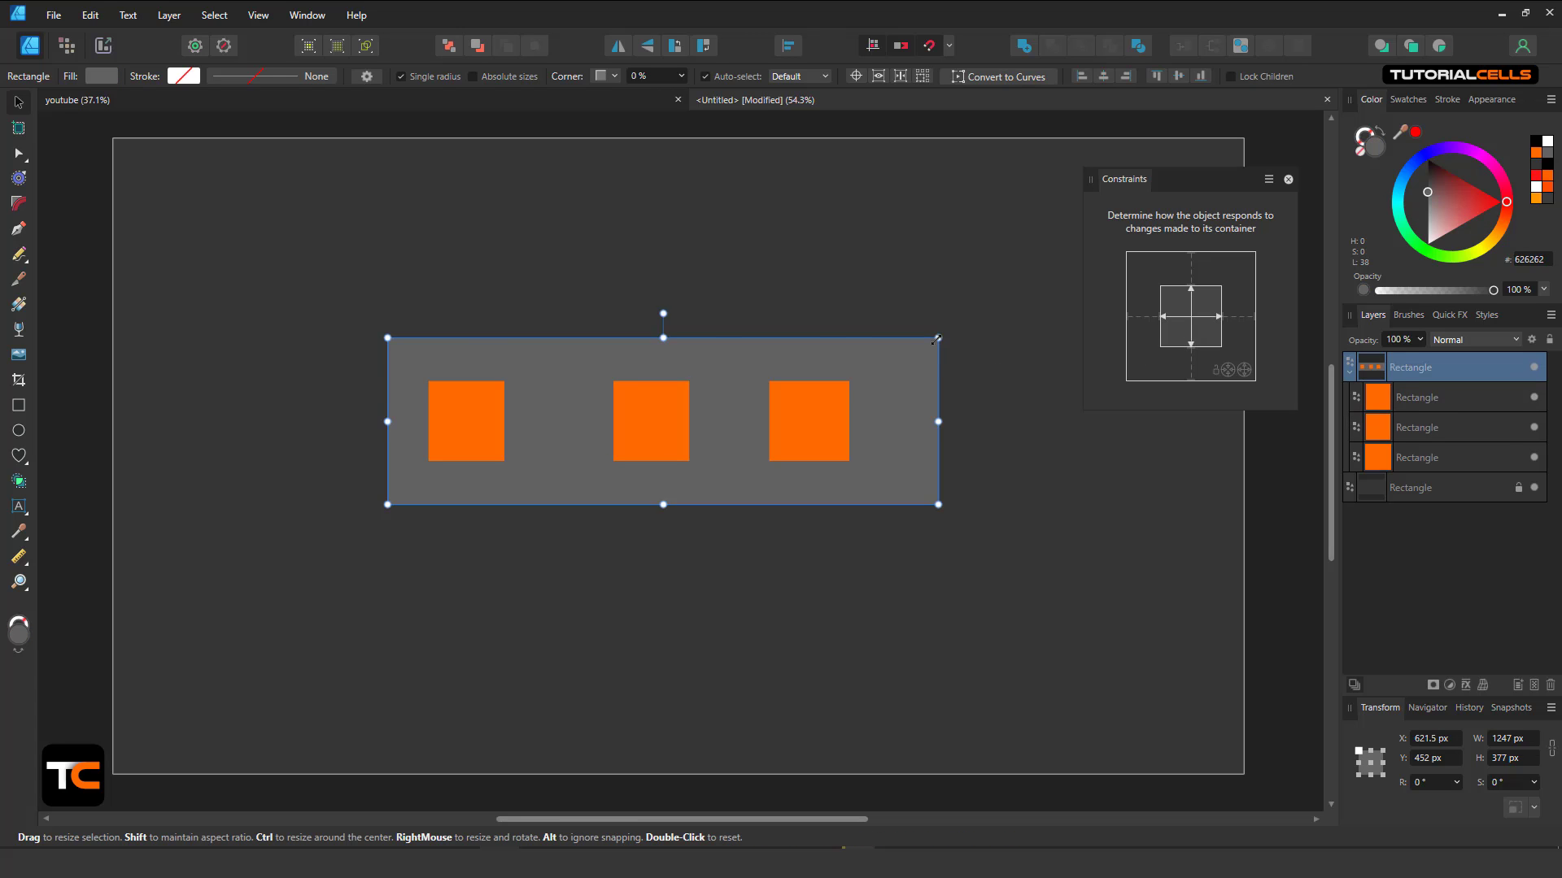
{"action": "left_click_drag", "start_coordinate": [938, 340], "coordinate": [917, 274]}
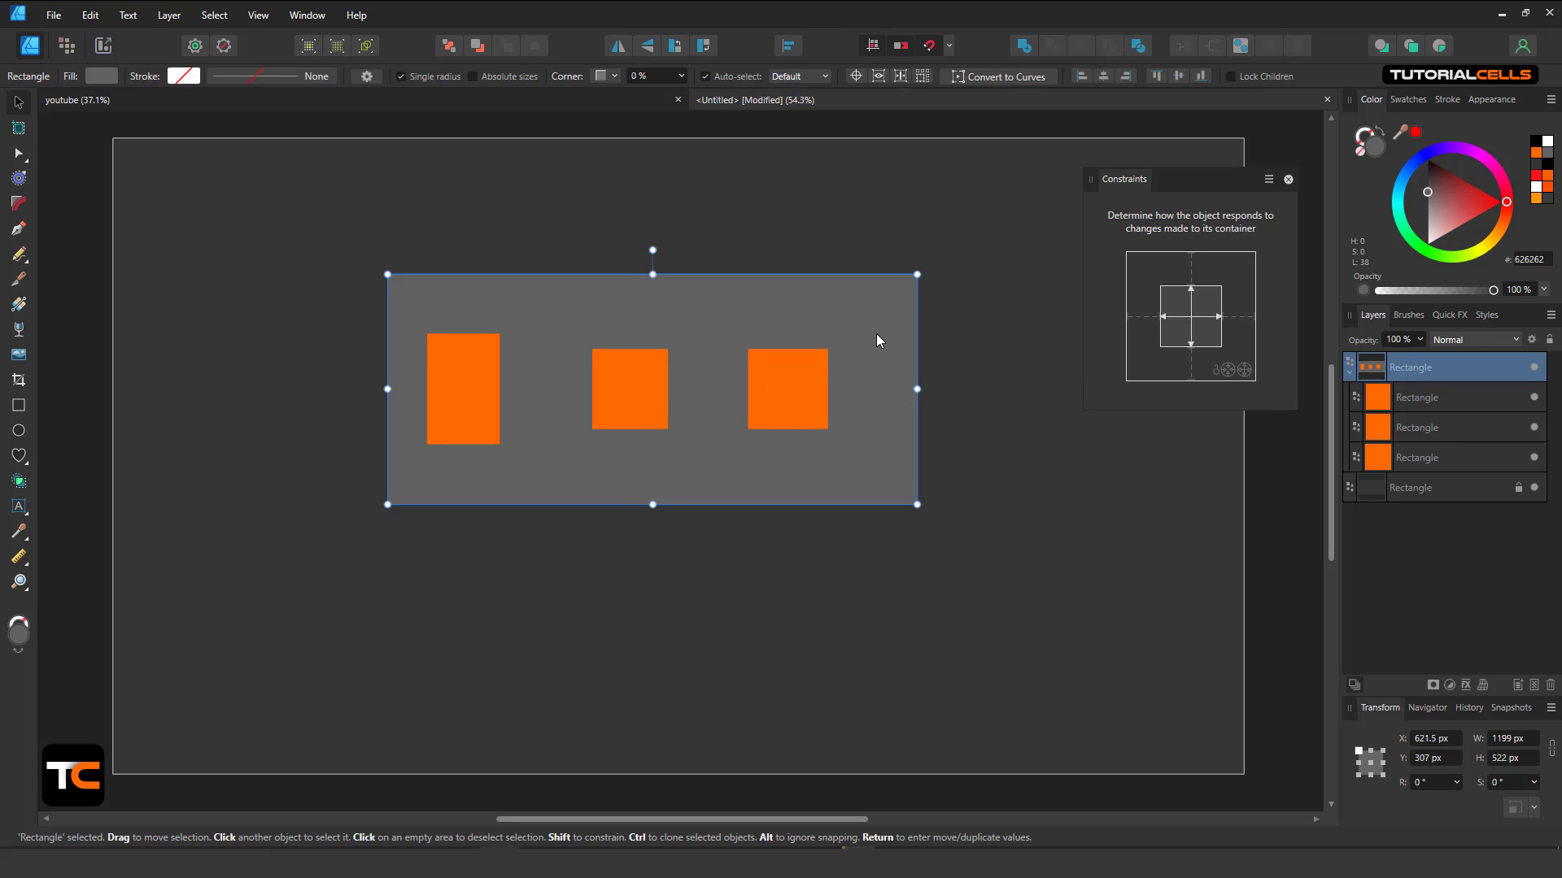
{"action": "left_click_drag", "start_coordinate": [918, 275], "coordinate": [977, 264]}
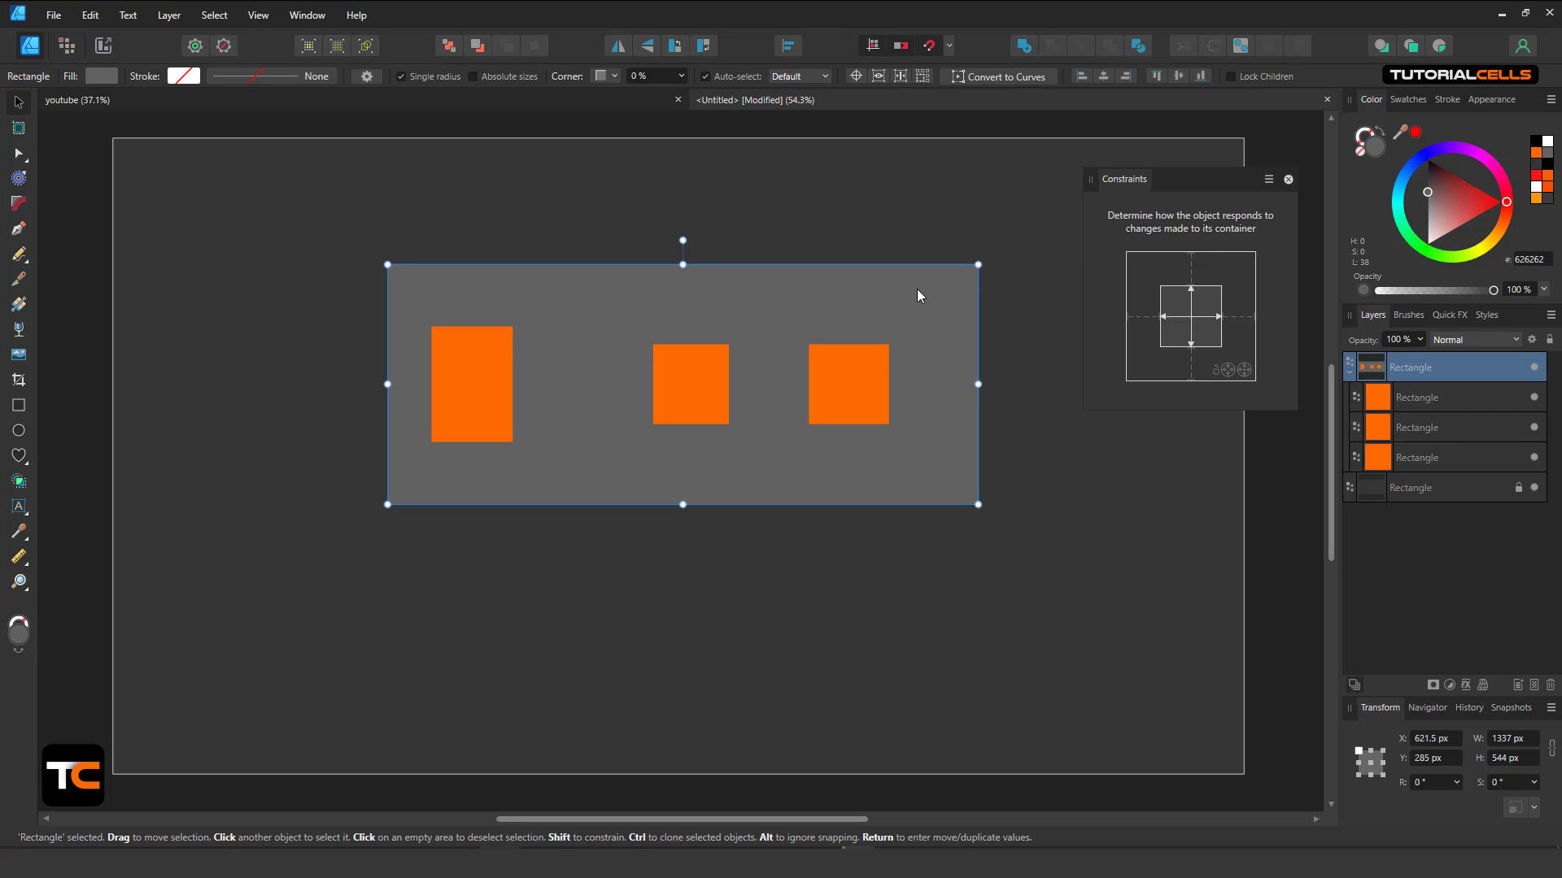
Turn off all of the container rectangle's own constraints and move it to about X 568.5 px, Y 285 px
{"action": "left_click_drag", "start_coordinate": [891, 315], "coordinate": [863, 304]}
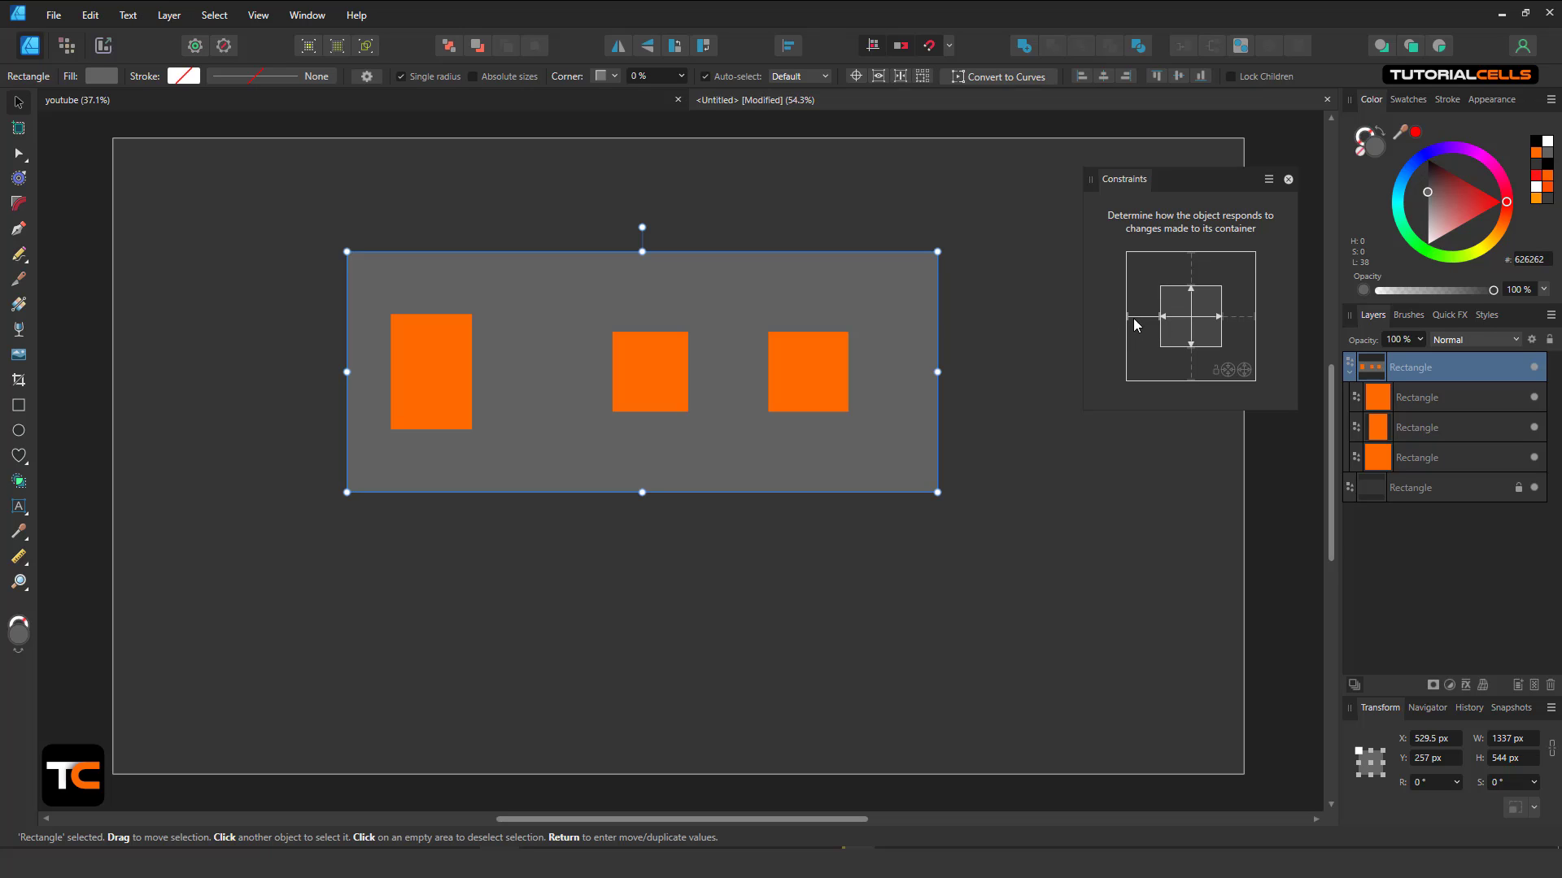
{"action": "left_click", "coordinate": [1133, 319]}
{"action": "left_click", "coordinate": [1191, 270]}
{"action": "left_click", "coordinate": [1191, 262]}
{"action": "left_click", "coordinate": [1191, 303]}
{"action": "left_click", "coordinate": [1181, 316]}
{"action": "mouse_move", "coordinate": [908, 304]}
{"action": "left_mouse_down"}
{"action": "mouse_move", "coordinate": [944, 304]}
{"action": "mouse_move", "coordinate": [925, 315]}
{"action": "left_mouse_up"}
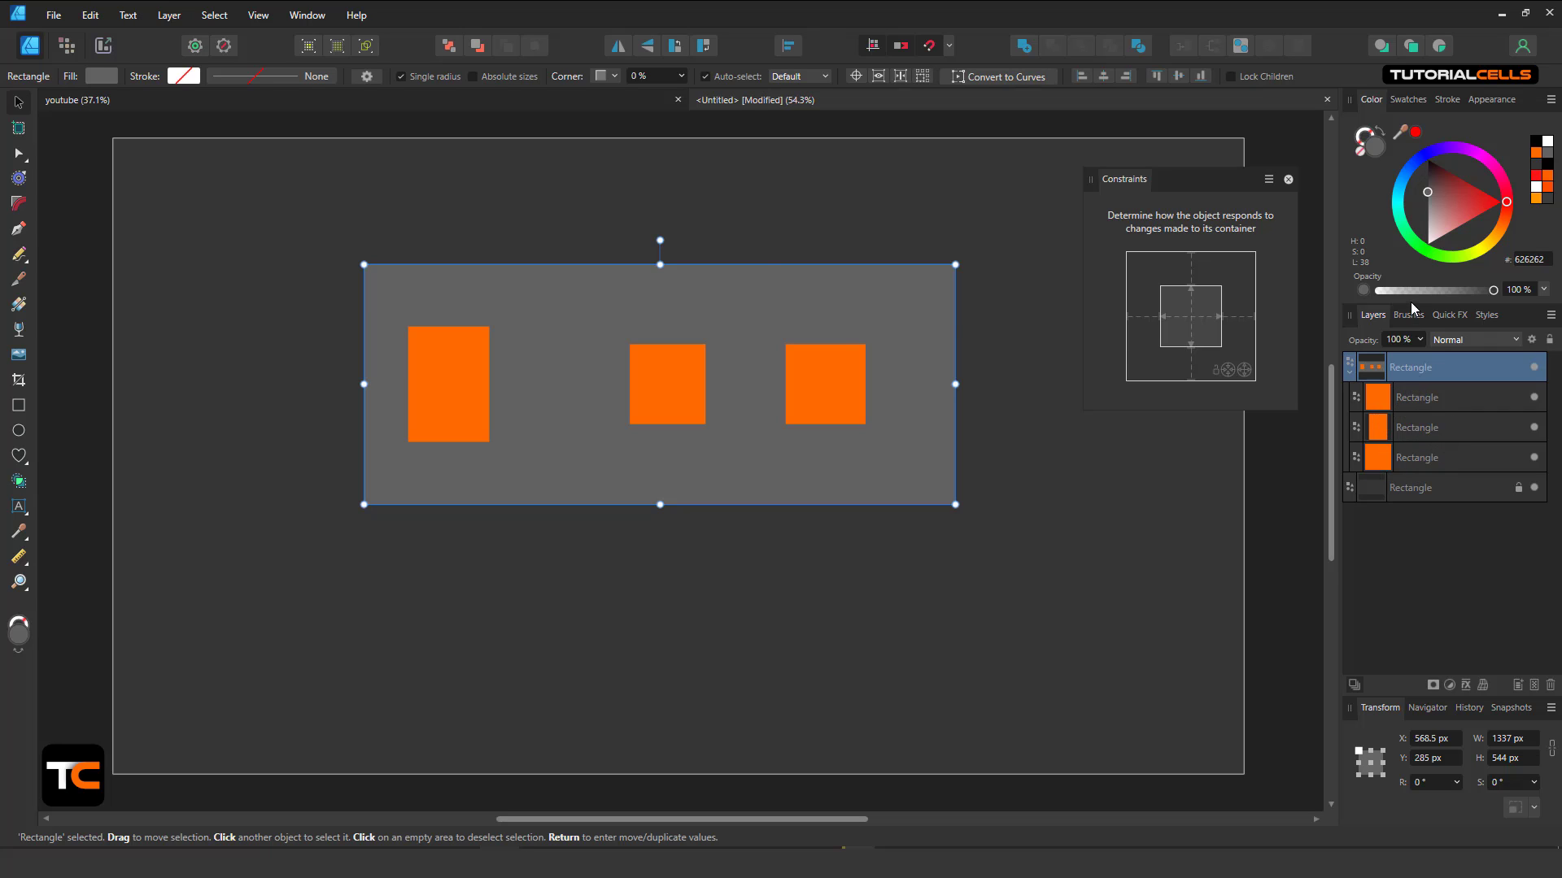
Rotate the container rectangle to -90° and resize it to about 1064 × 512 px
{"action": "left_click_drag", "start_coordinate": [660, 240], "coordinate": [794, 407]}
{"action": "scroll", "coordinate": [724, 381], "scroll_direction": "down", "scroll_amount": 3}
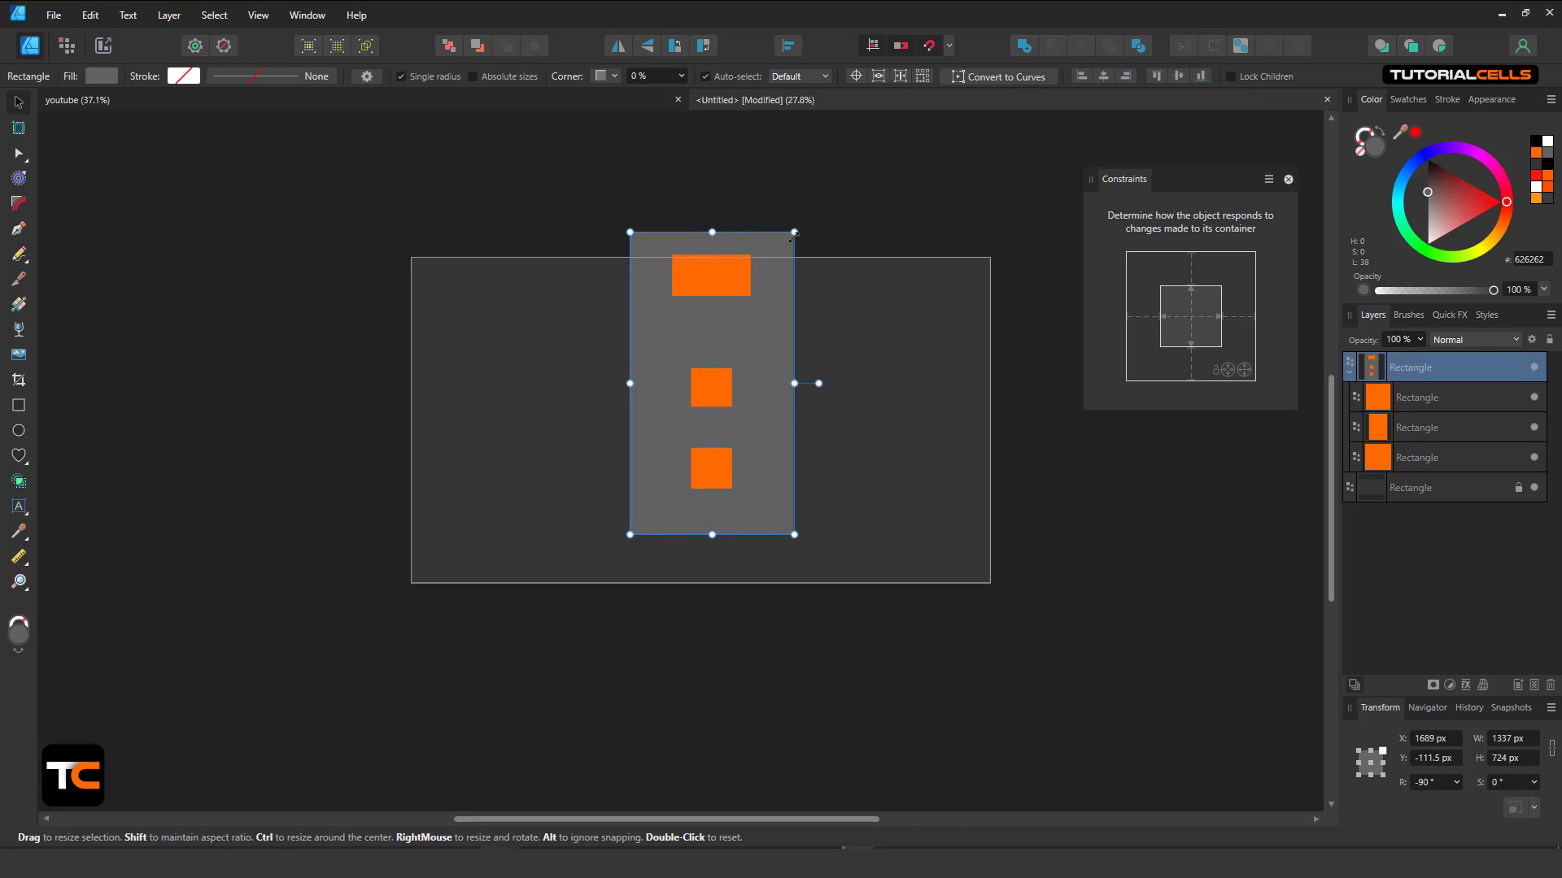
{"action": "left_click_drag", "start_coordinate": [794, 233], "coordinate": [747, 294]}
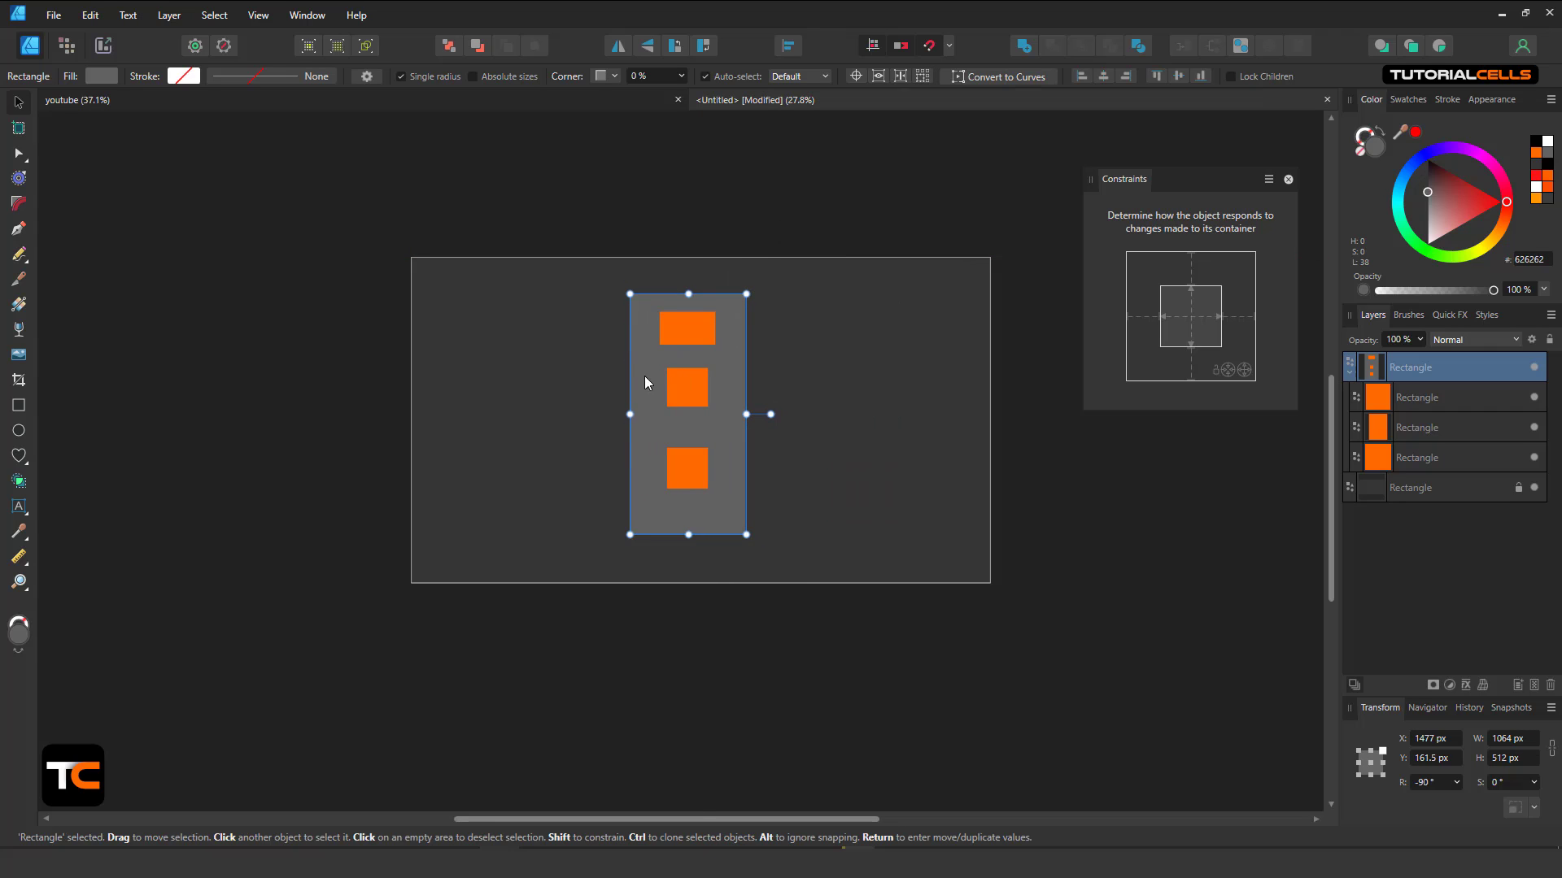
Check the constraints of the bottommost square and widen the rotated container to about 710 px across
{"action": "double_click", "coordinate": [686, 467]}
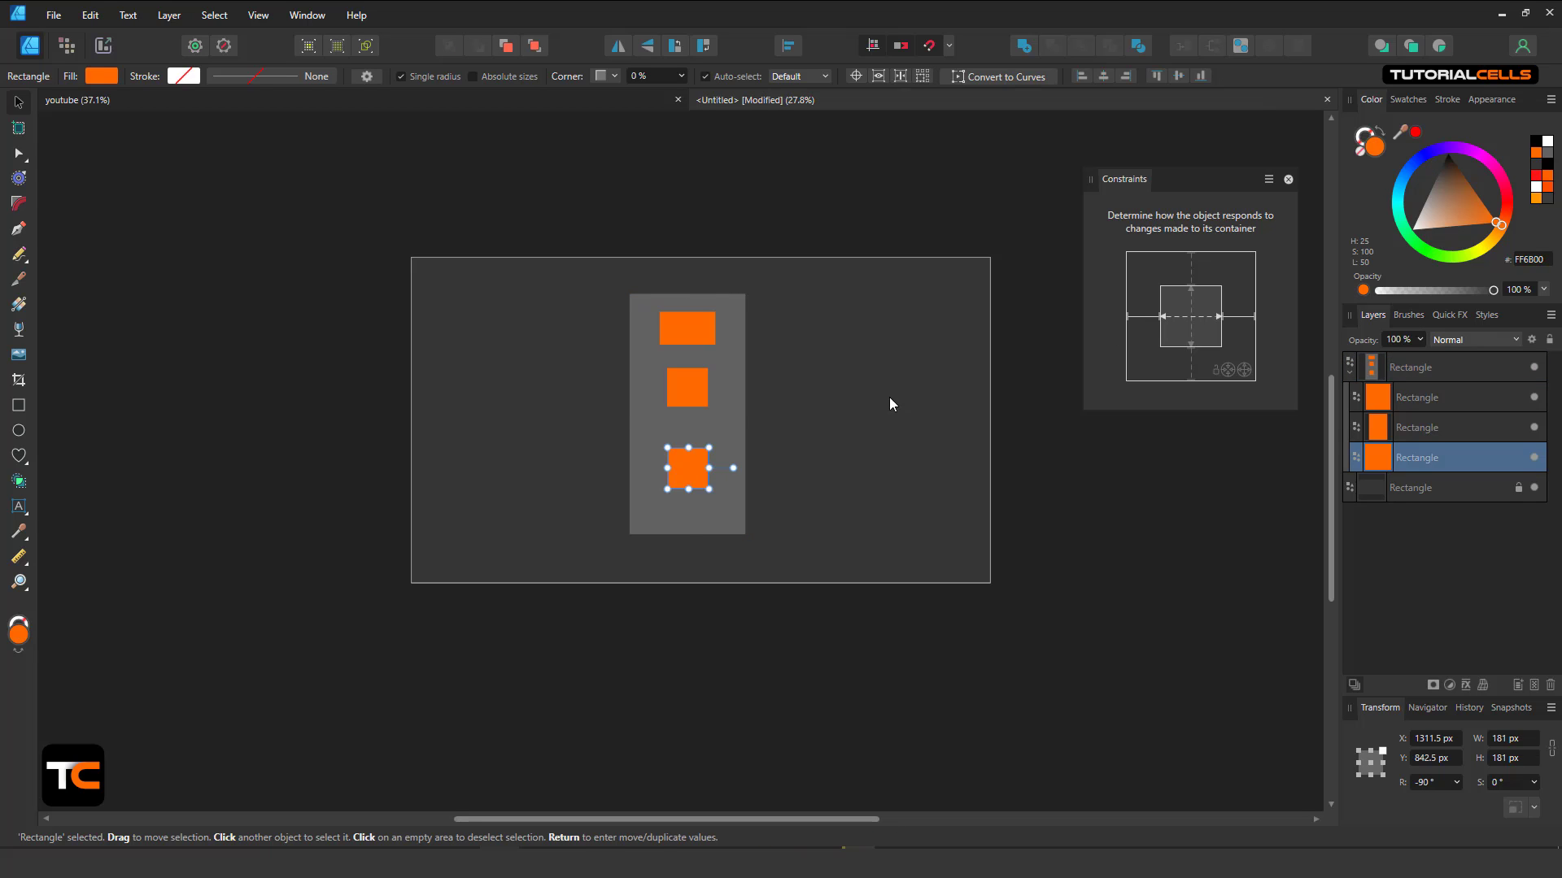
{"action": "left_click", "coordinate": [729, 413]}
{"action": "left_click_drag", "start_coordinate": [745, 417], "coordinate": [791, 414]}
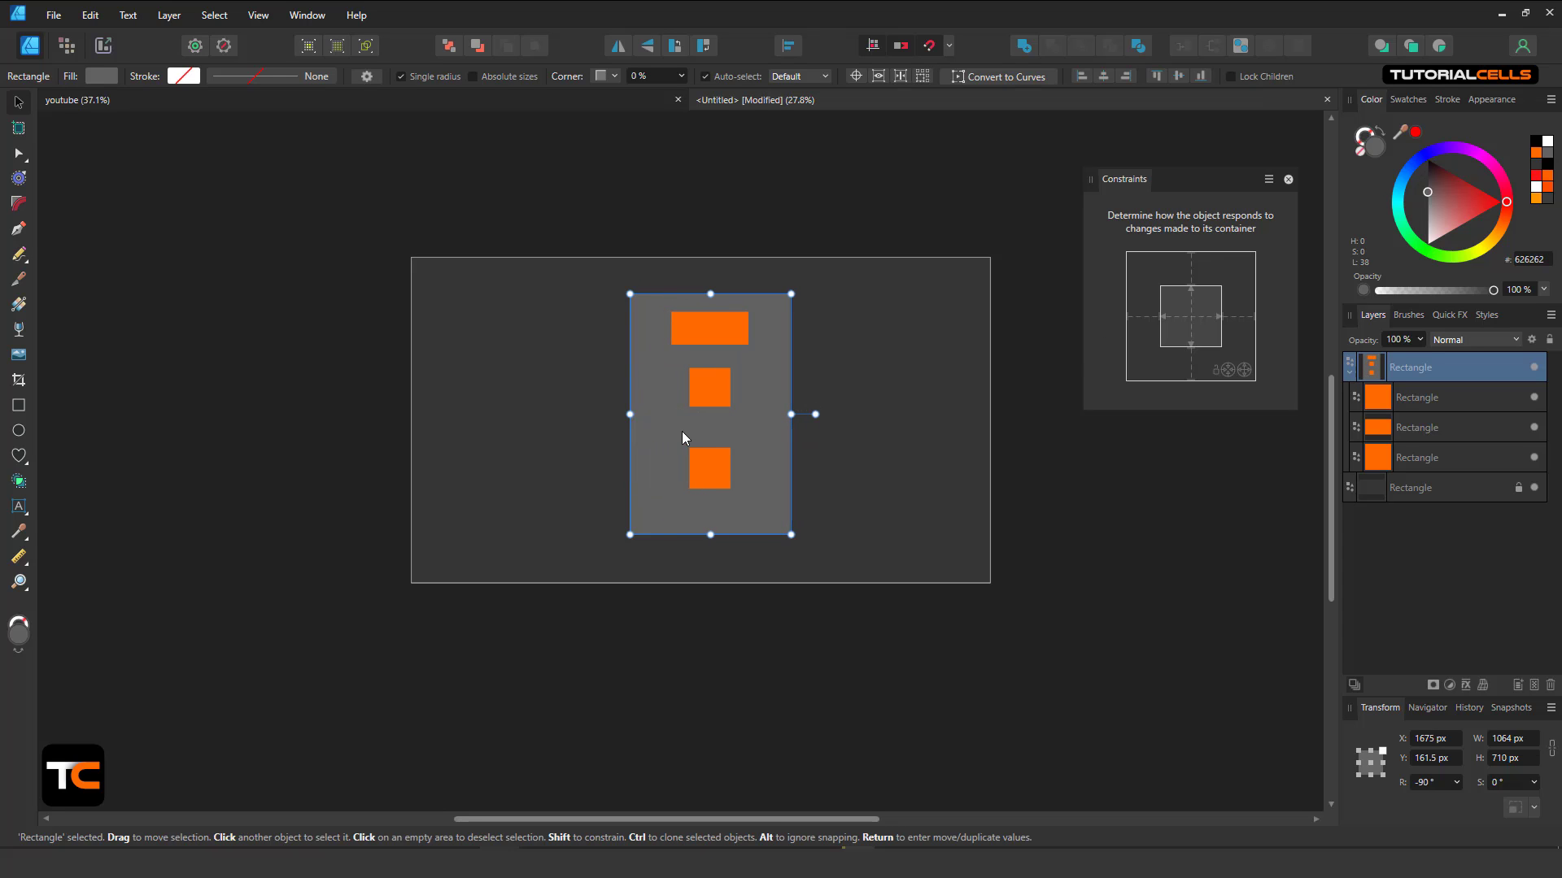